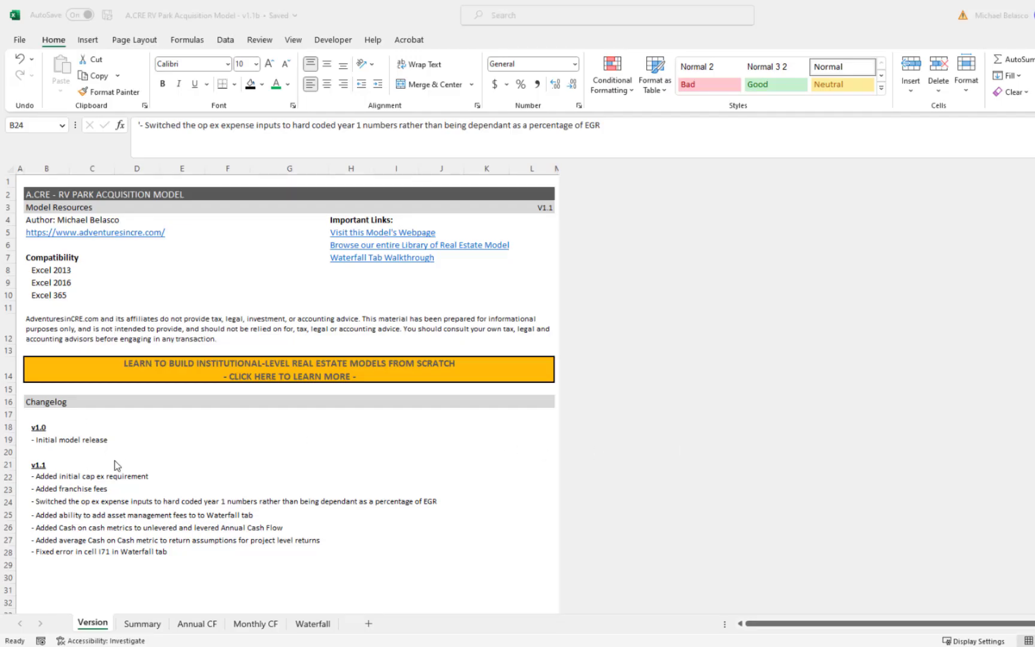
Step: Read the v1.1 changelog entries for initial cap ex requirement and franchise fees
{"action": "left_click", "coordinate": [84, 463]}
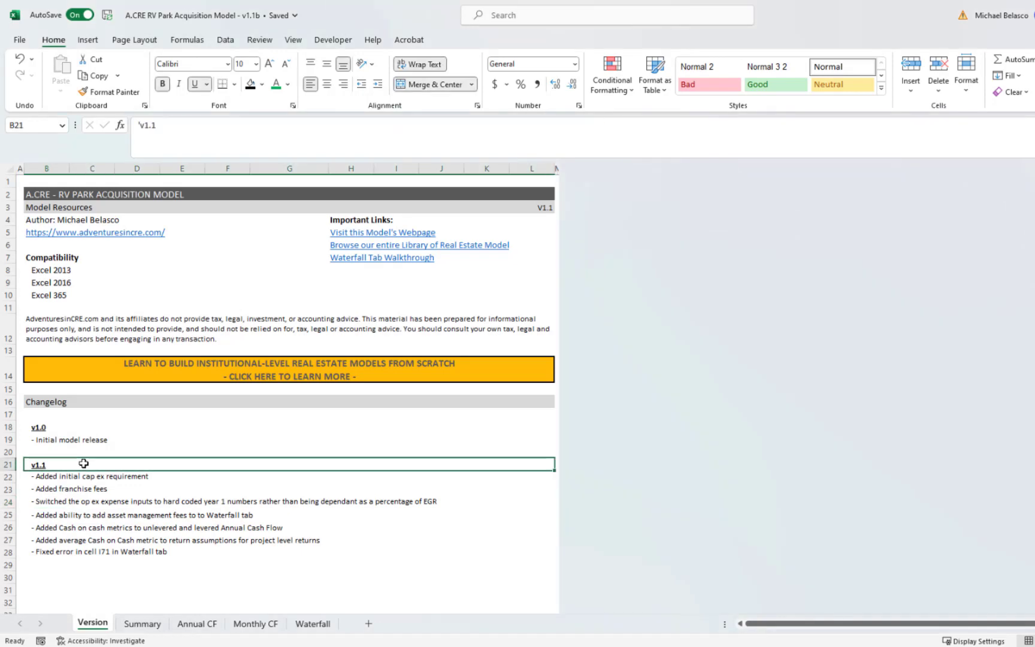
{"action": "left_click", "coordinate": [36, 476]}
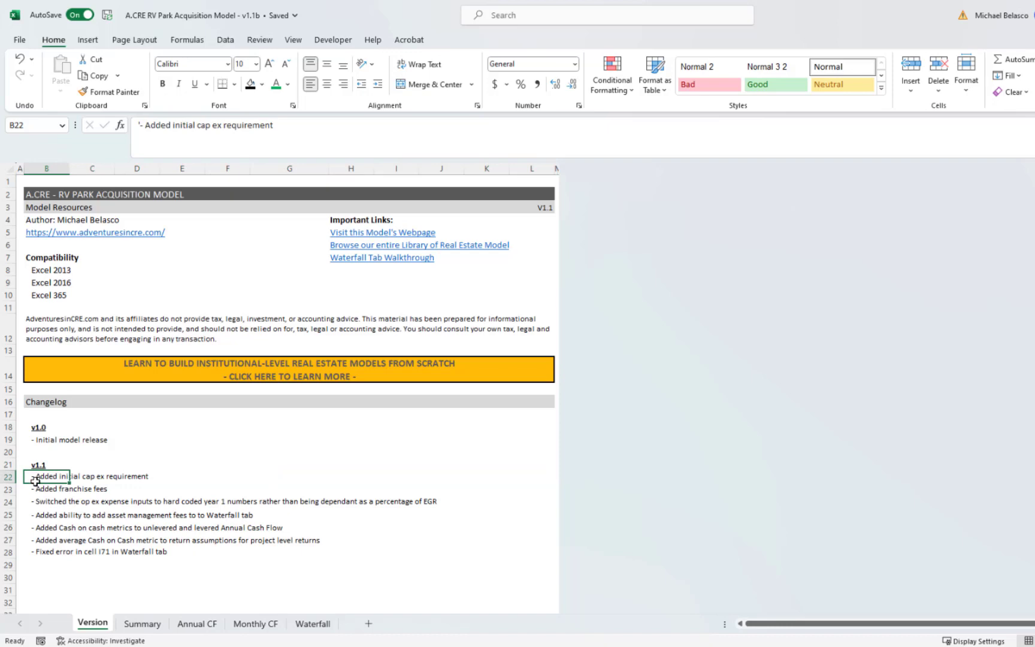
{"action": "left_click", "coordinate": [70, 489]}
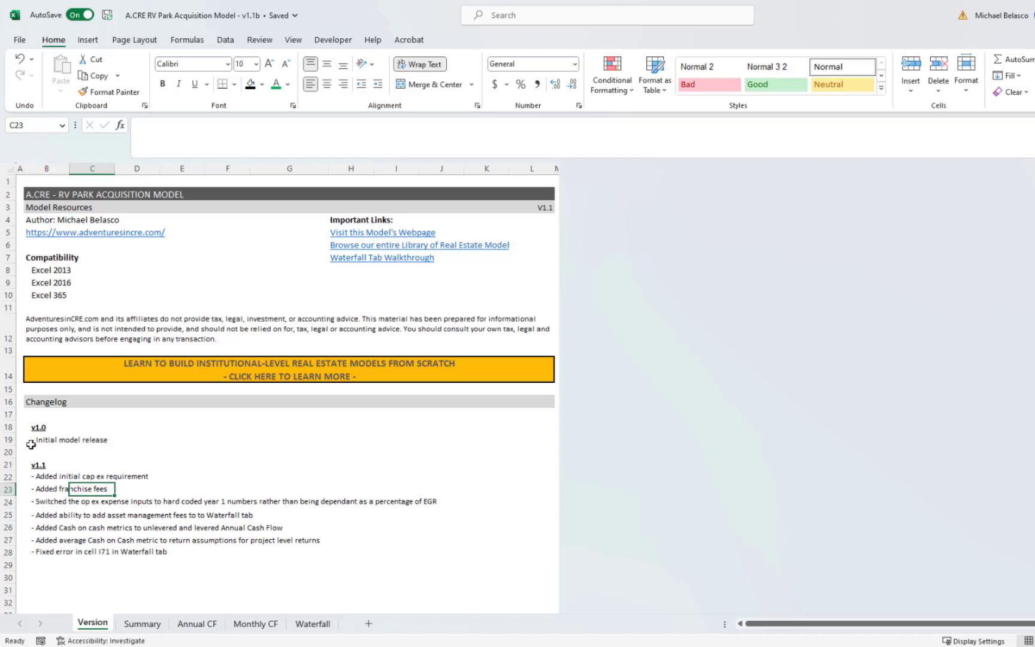
{"action": "left_click", "coordinate": [31, 475]}
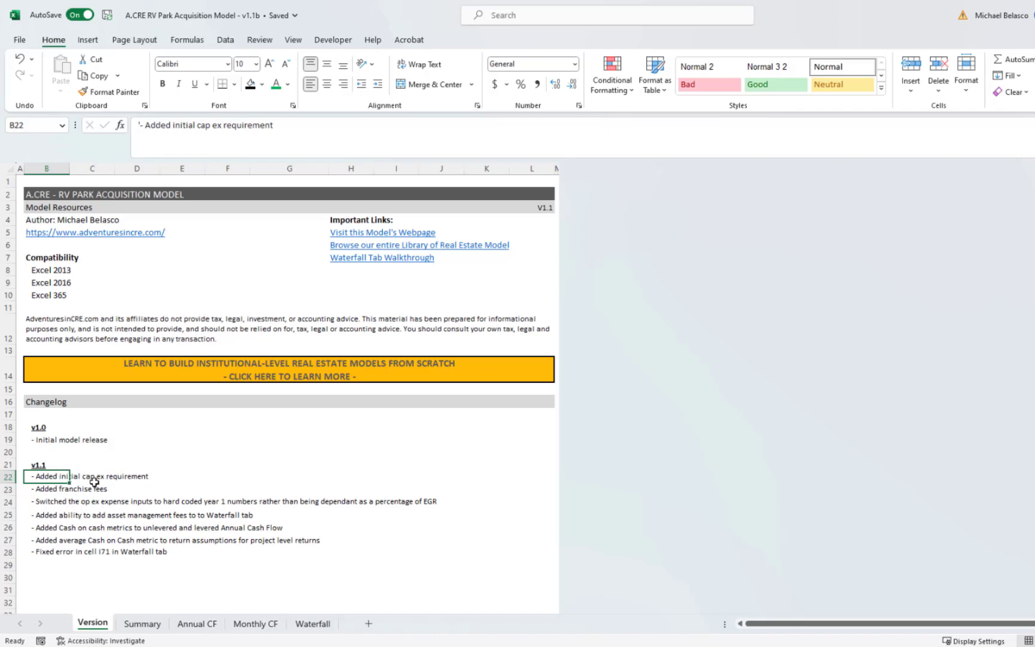
Step: Inspect the Summary's Year 1 Cap Ex Expense input, Cap Ex (% of NOI) row and Purchase Price
{"action": "left_click", "coordinate": [141, 624]}
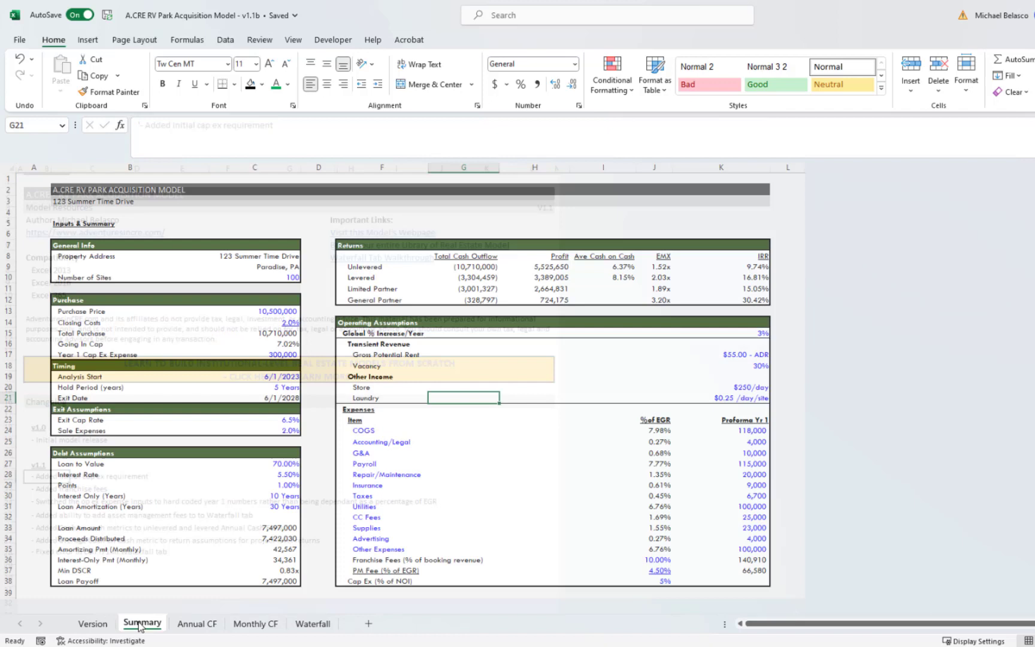
{"action": "left_click", "coordinate": [268, 355]}
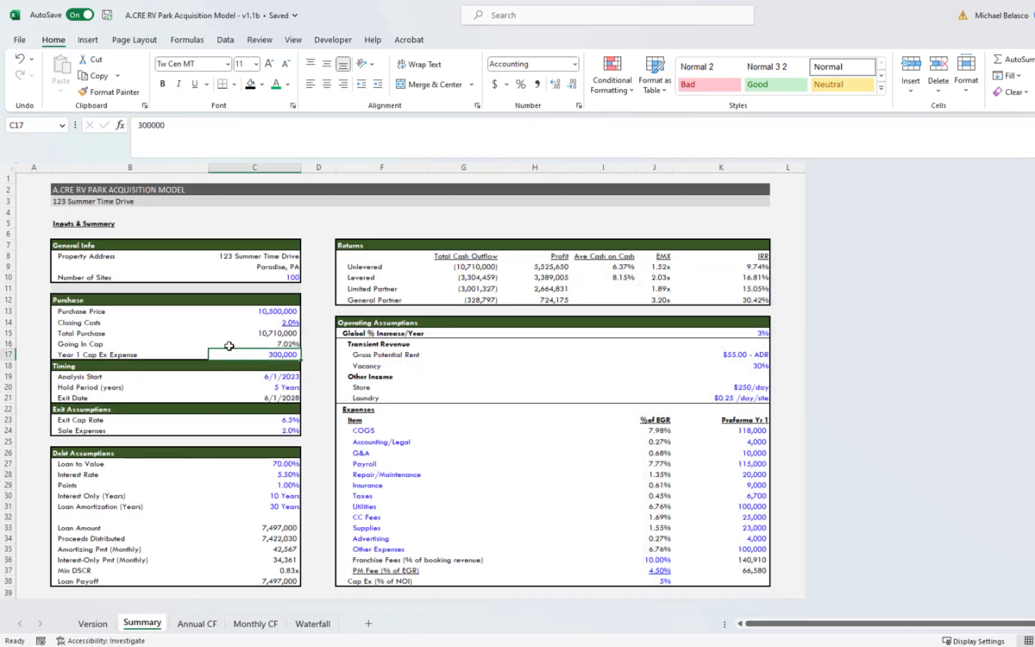
{"action": "left_click", "coordinate": [381, 580]}
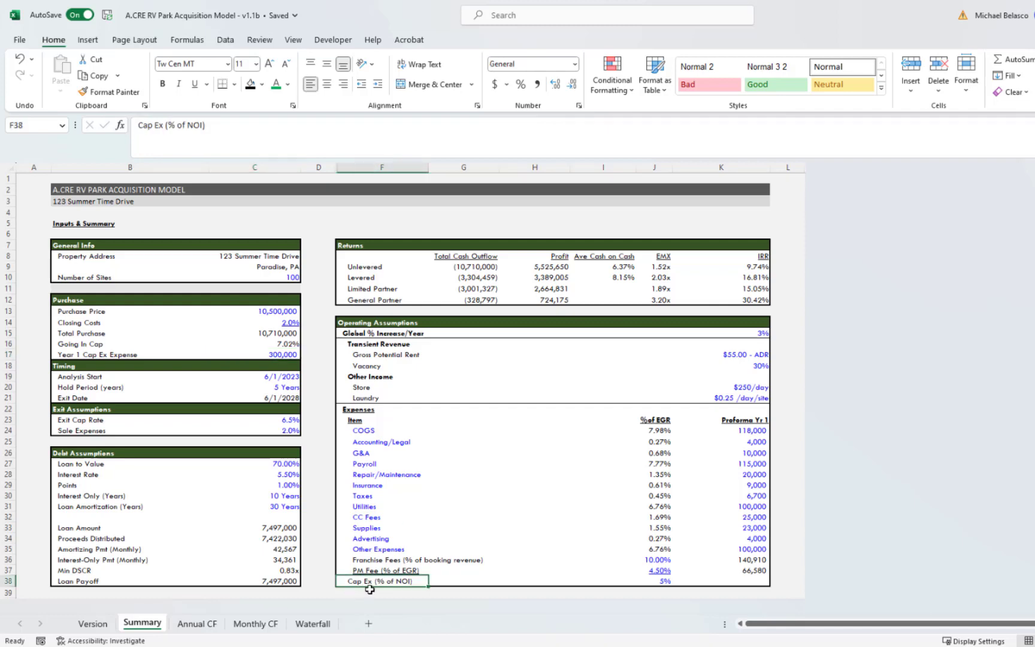
{"action": "left_click", "coordinate": [276, 314]}
{"action": "left_click", "coordinate": [271, 357]}
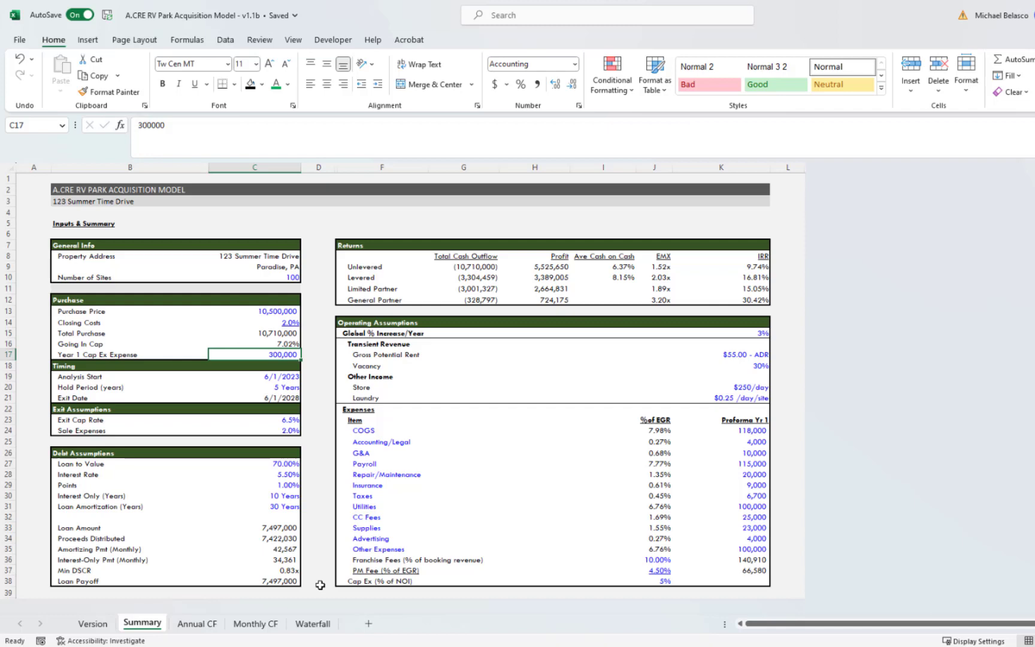
Step: Trace the twelve monthly capital improvement amounts on Monthly CF and the annual figure on Annual CF
{"action": "left_click", "coordinate": [273, 626]}
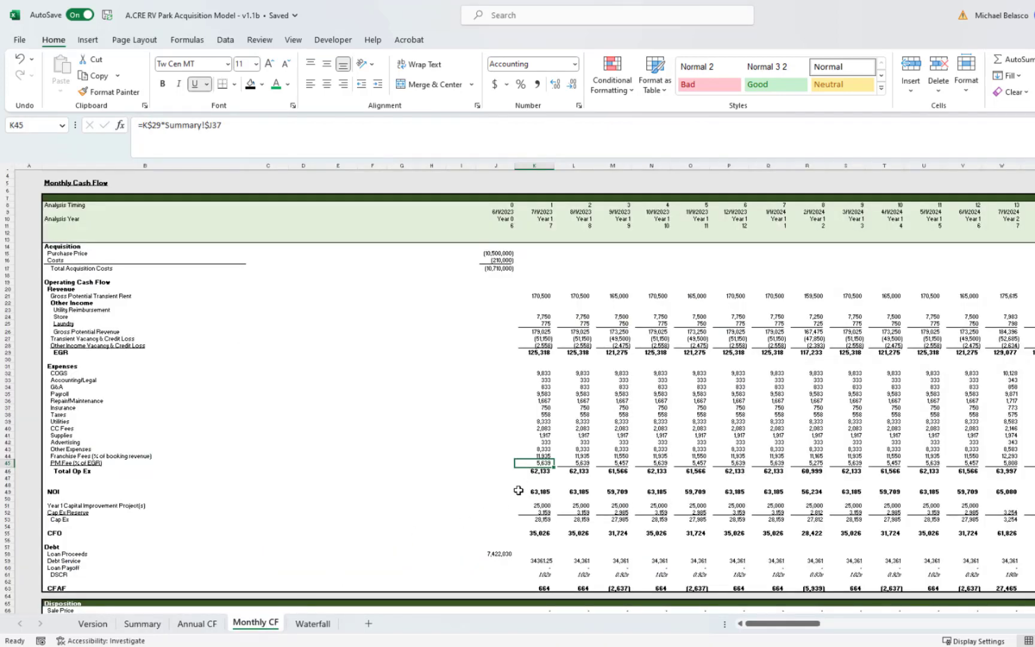
{"action": "left_click", "coordinate": [544, 505]}
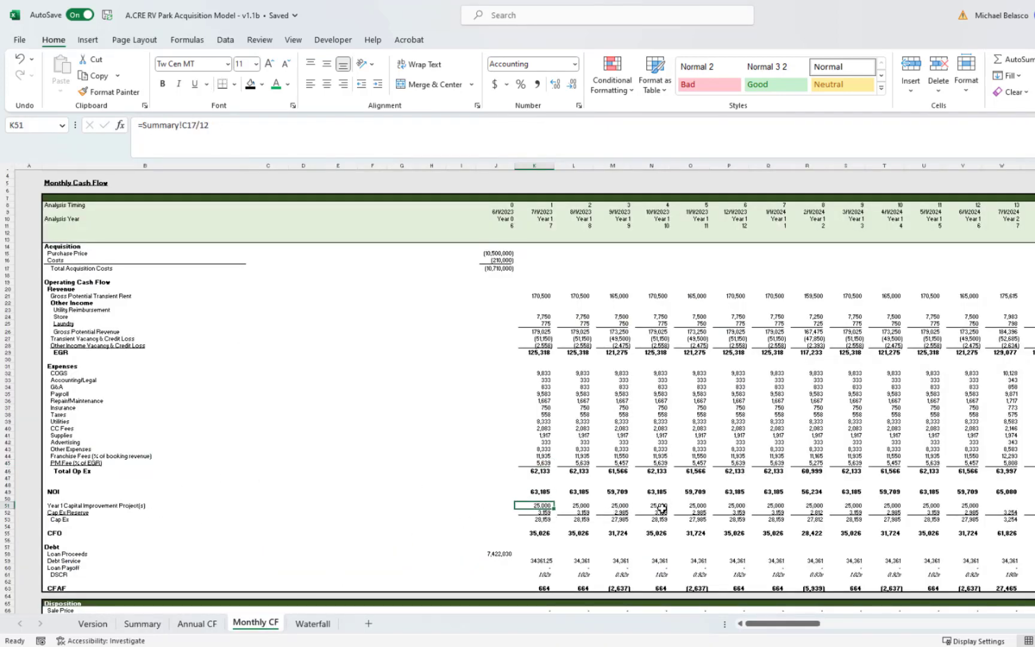
{"action": "key", "text": "ctrl+shift+Right"}
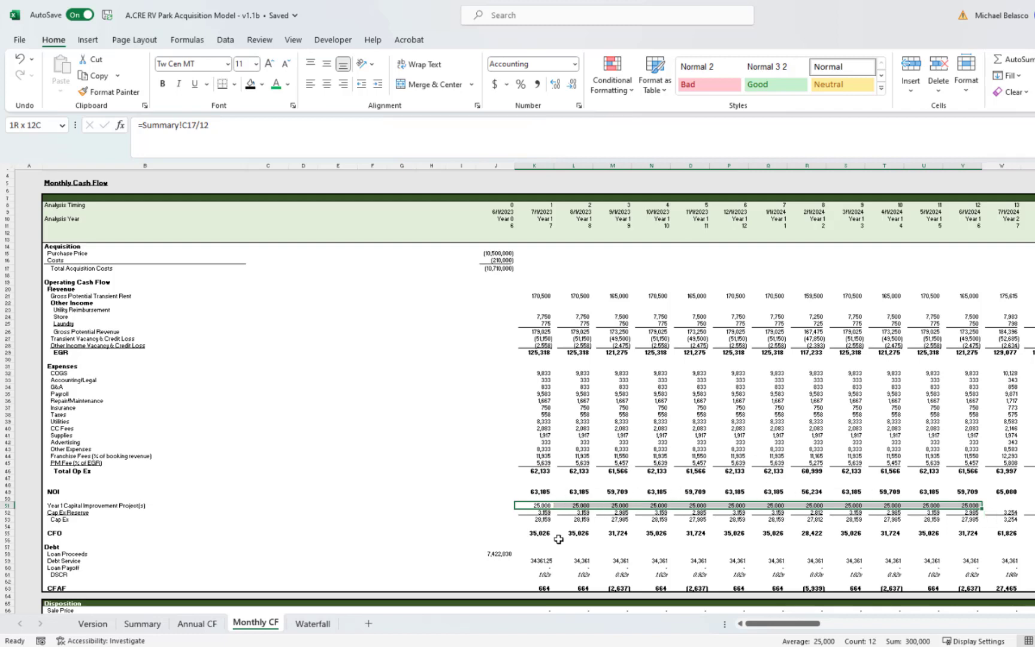
{"action": "left_click", "coordinate": [198, 623]}
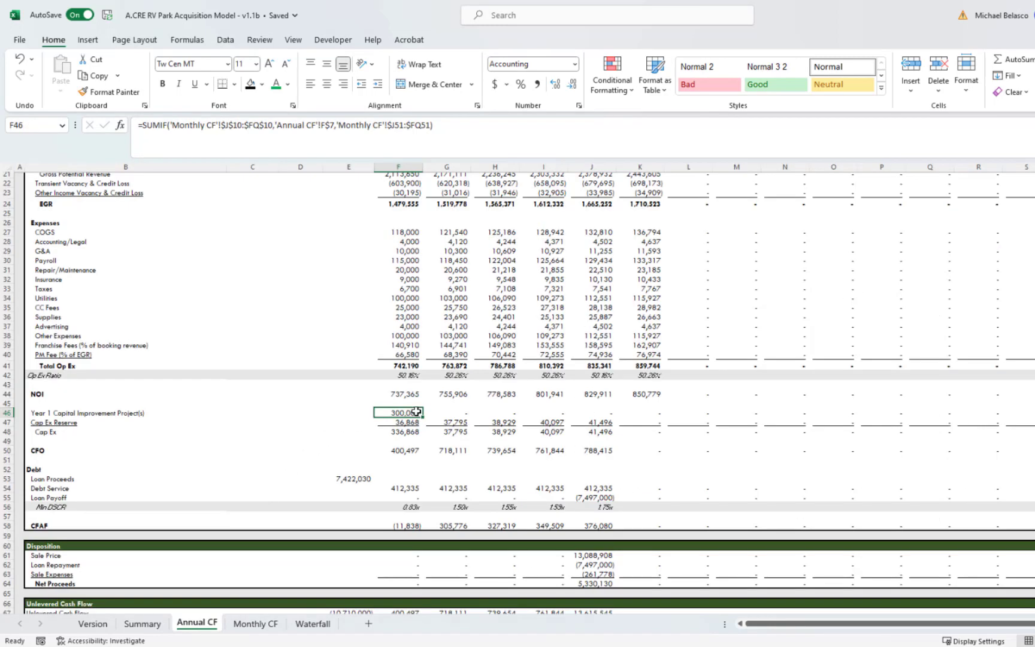
{"action": "left_click", "coordinate": [339, 410]}
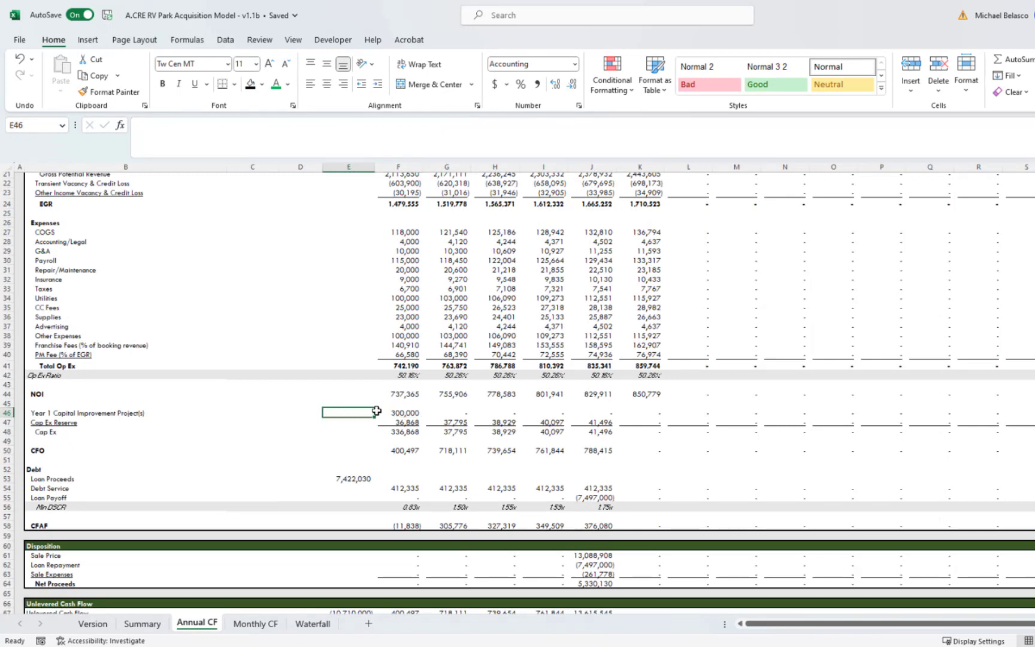
Step: Check the franchise fees changelog entry against the 10% Franchise Fees rate on Summary
{"action": "left_click", "coordinate": [92, 623]}
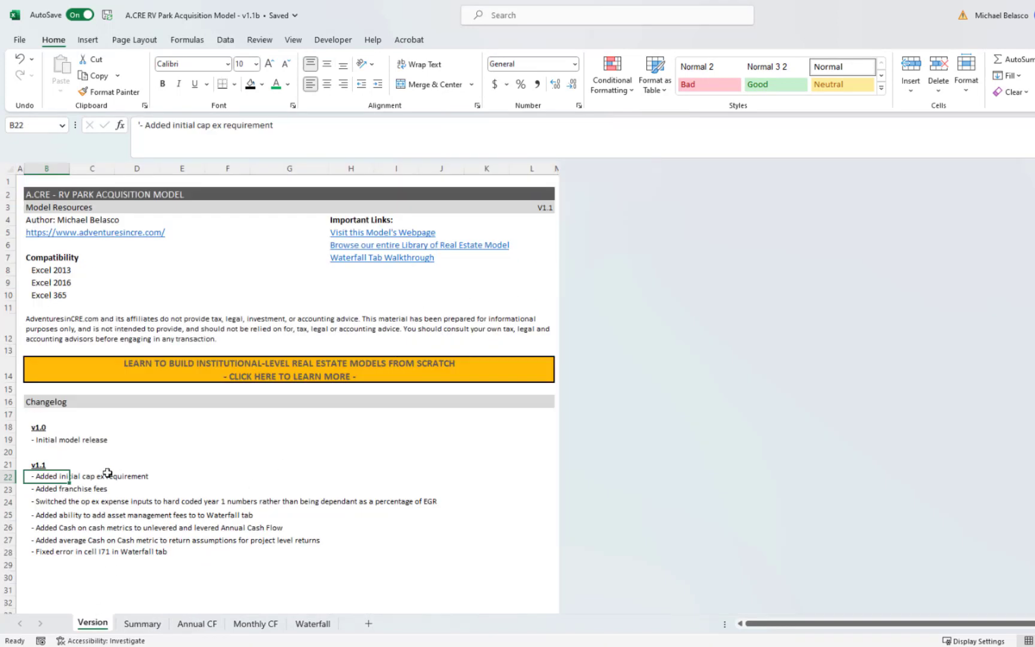
{"action": "left_click", "coordinate": [45, 491]}
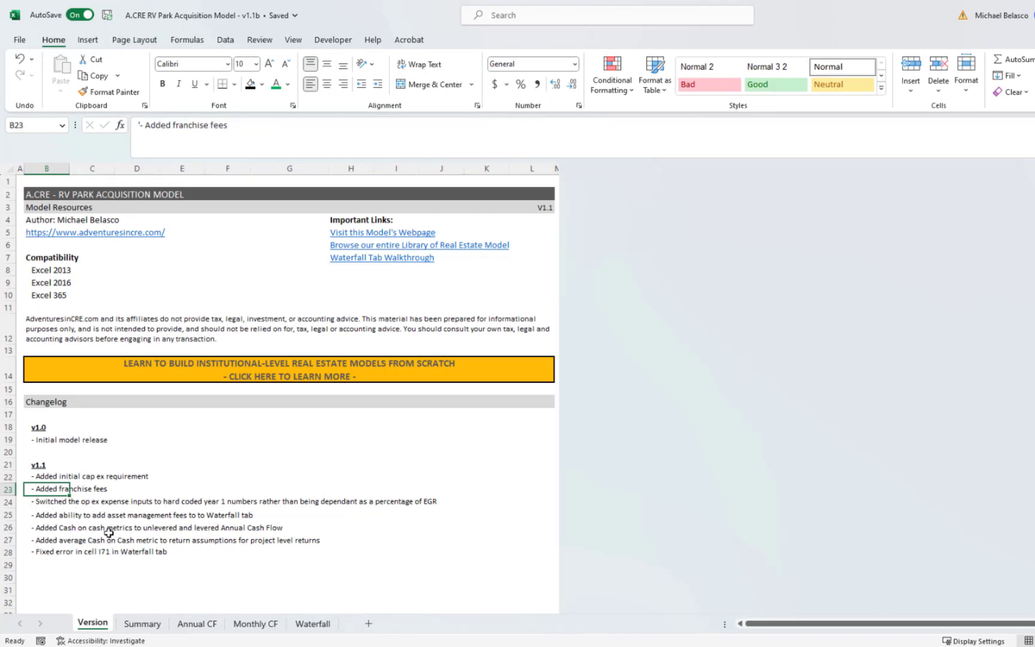
{"action": "left_click", "coordinate": [137, 625]}
{"action": "left_click", "coordinate": [413, 560]}
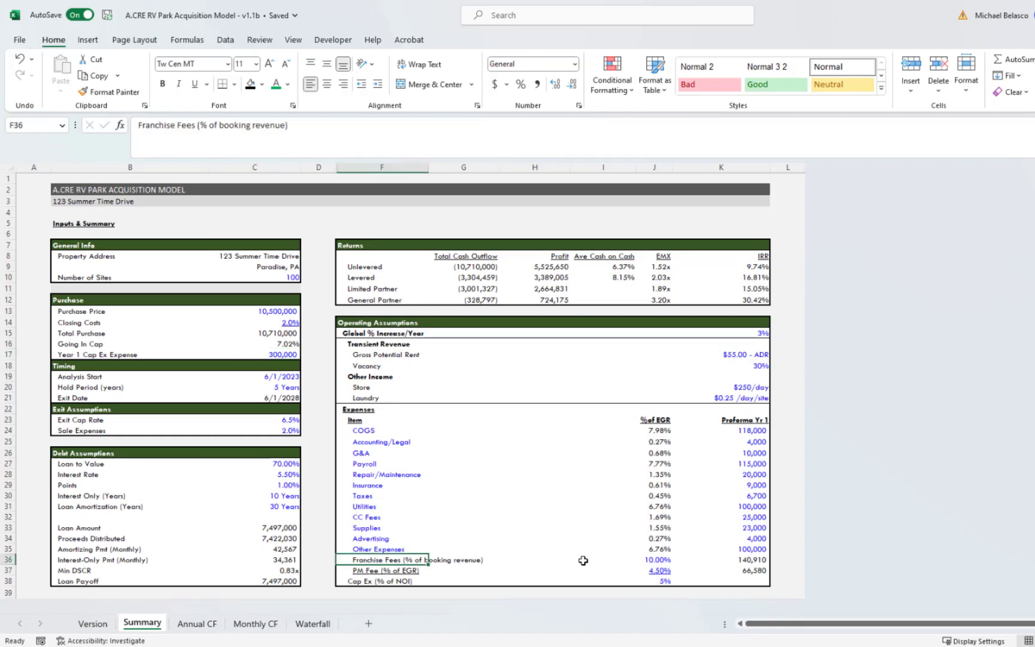
{"action": "left_click", "coordinate": [640, 559]}
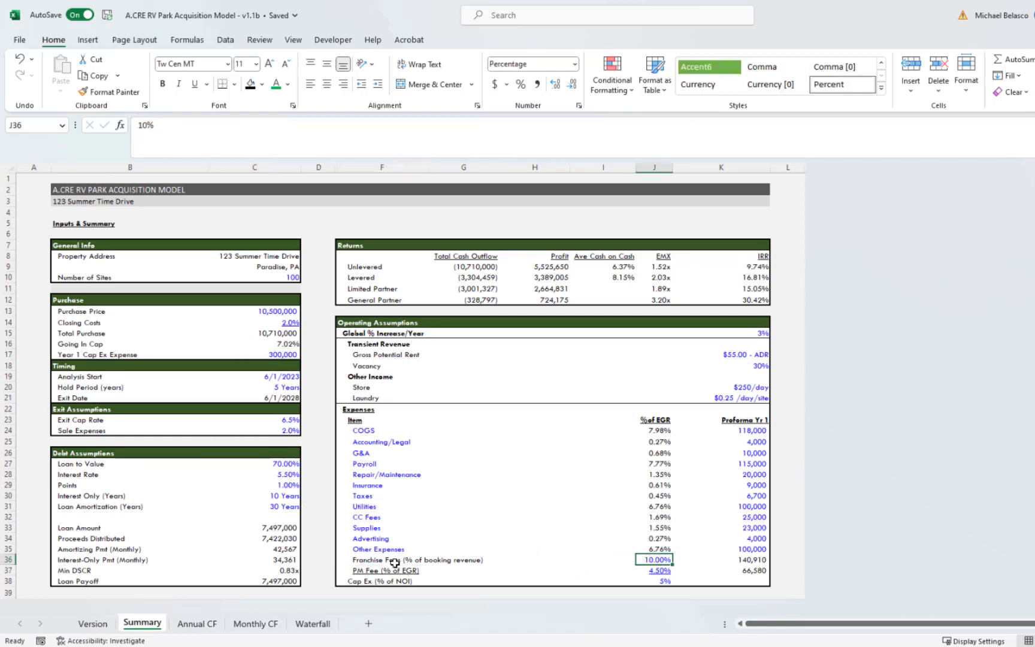
Step: Inspect the Monthly CF franchise fees formula and its reference to the Summary fee rate
{"action": "left_click", "coordinate": [256, 623]}
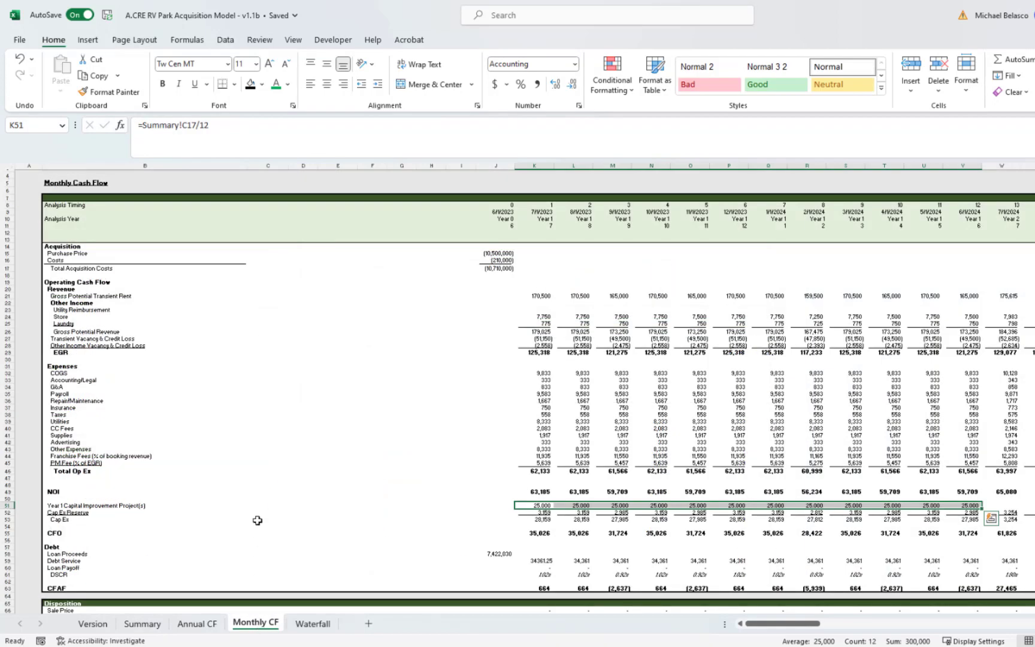
{"action": "left_click", "coordinate": [534, 449]}
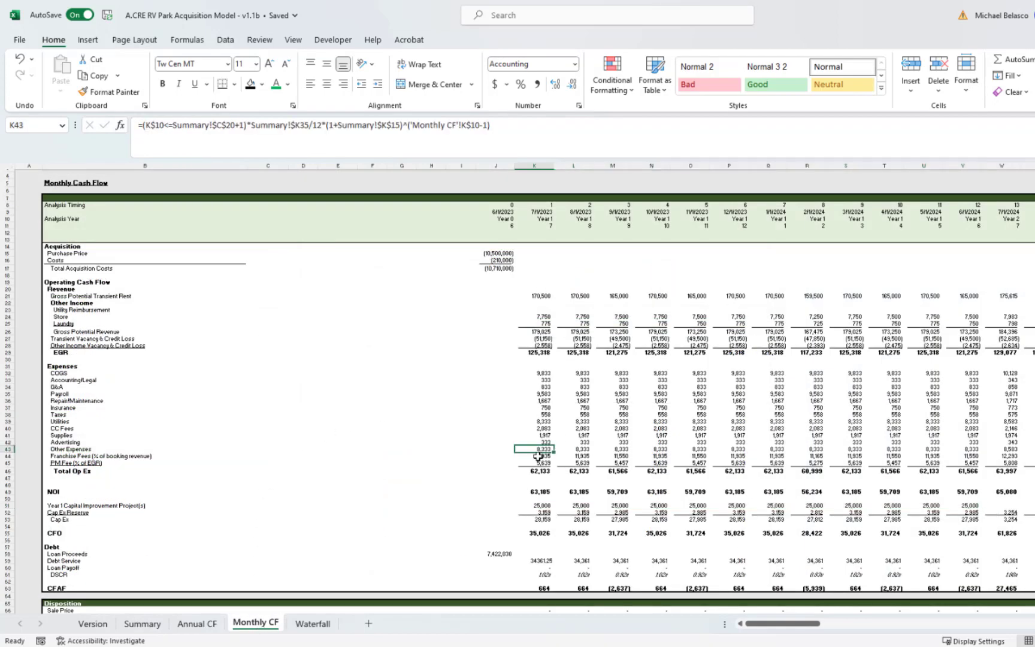
{"action": "left_click", "coordinate": [538, 456]}
{"action": "key", "text": "F2"}
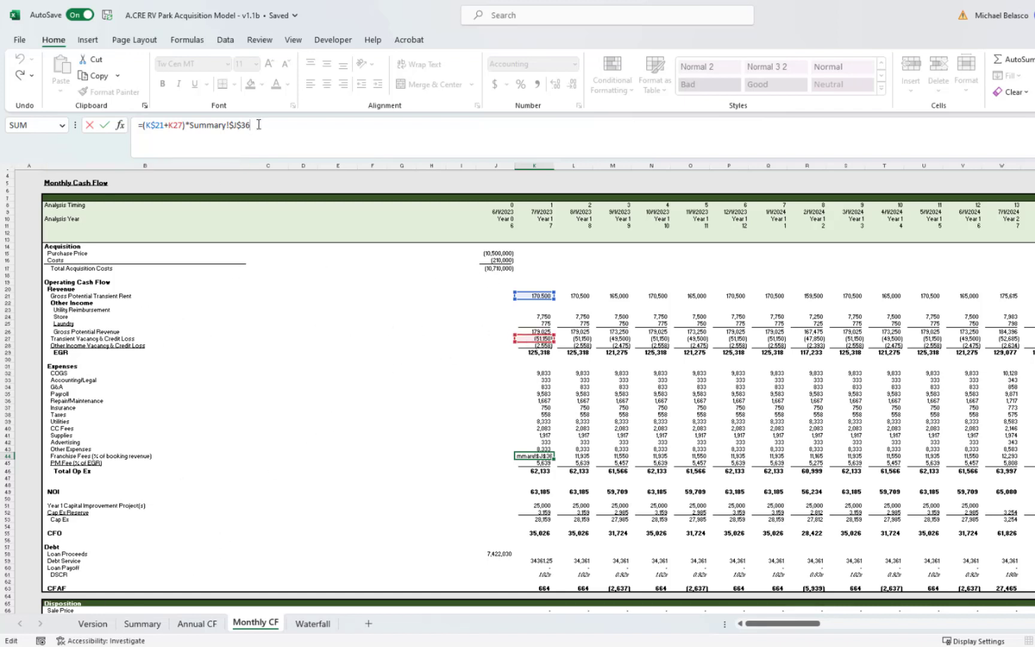
{"action": "left_click_drag", "start_coordinate": [250, 124], "coordinate": [215, 125]}
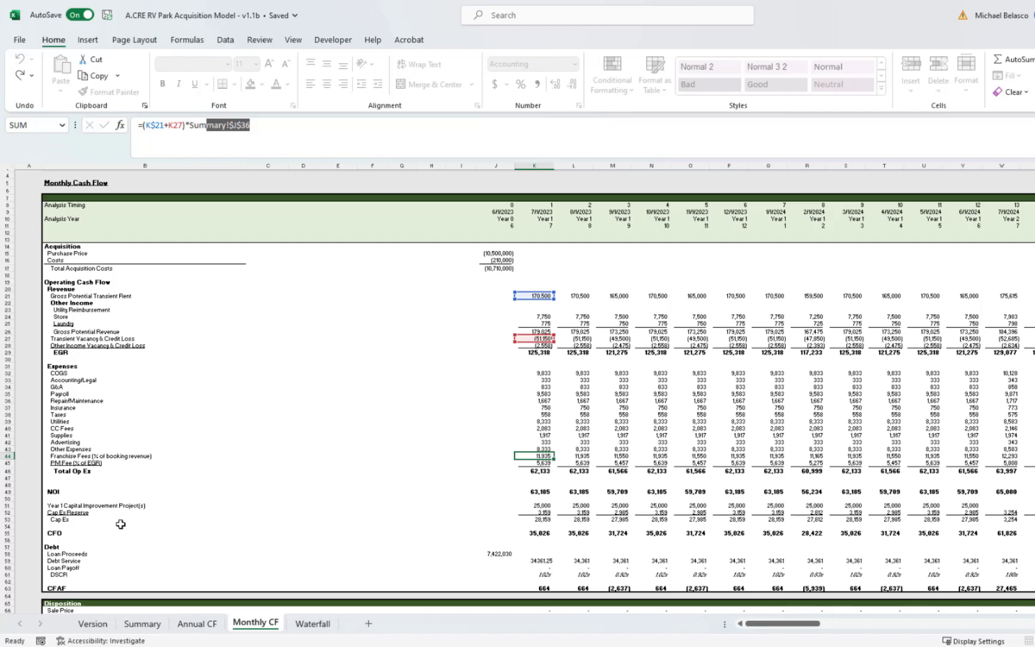
{"action": "key", "text": "Escape"}
{"action": "left_click", "coordinate": [136, 624]}
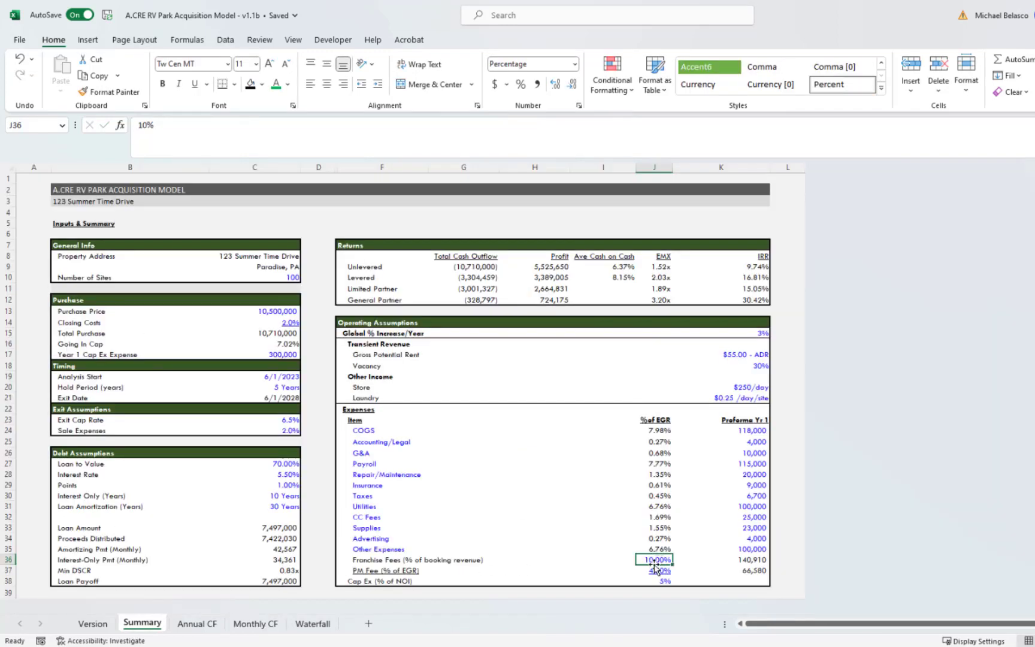
Step: Read the op ex inputs changelog entry and inspect the COGS Year 1 amount and percent-of-EGR formula
{"action": "left_click", "coordinate": [105, 625]}
{"action": "left_click", "coordinate": [56, 504]}
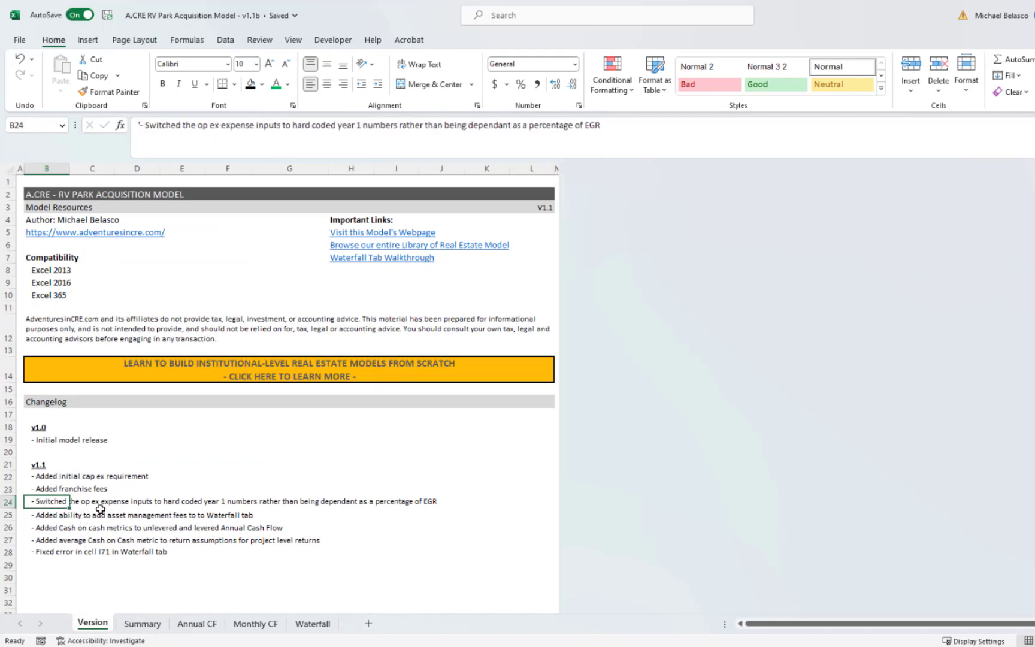
{"action": "left_click", "coordinate": [142, 623]}
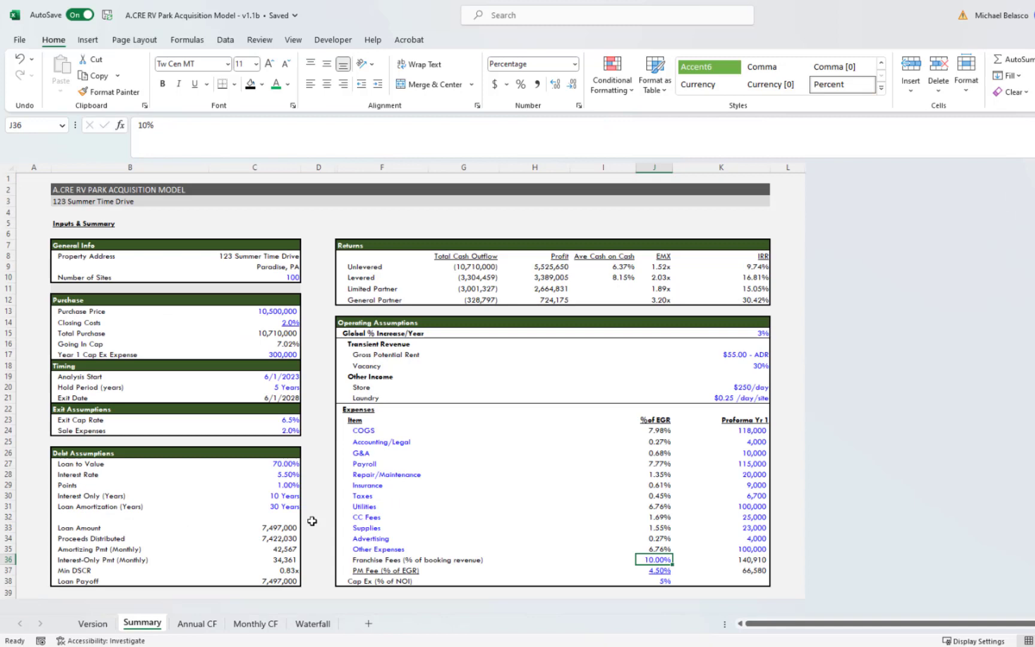
{"action": "left_click", "coordinate": [758, 431]}
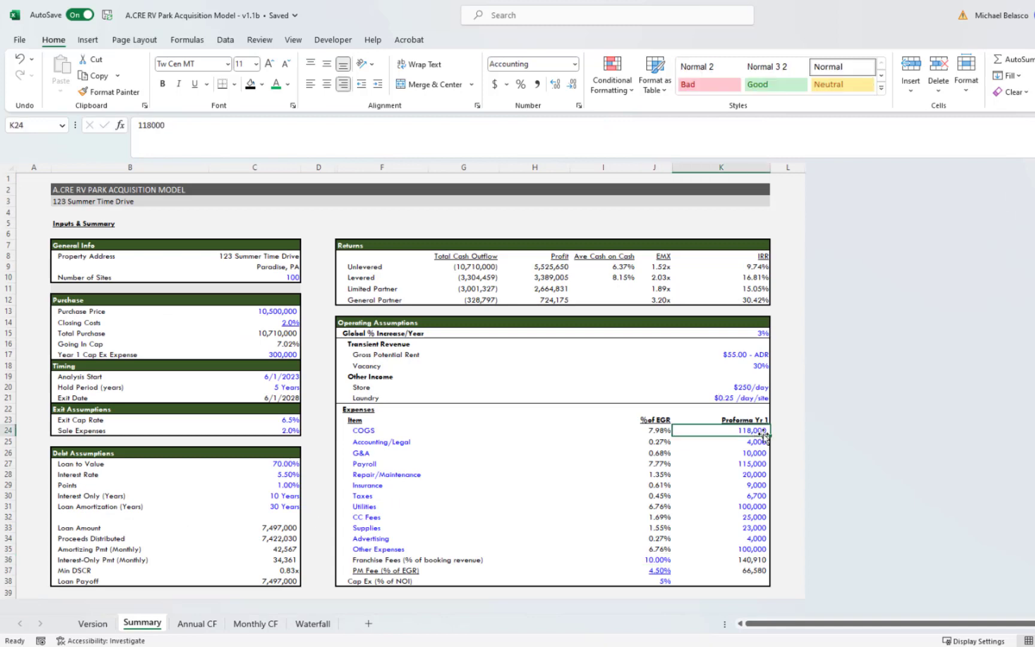
{"action": "left_click", "coordinate": [654, 430]}
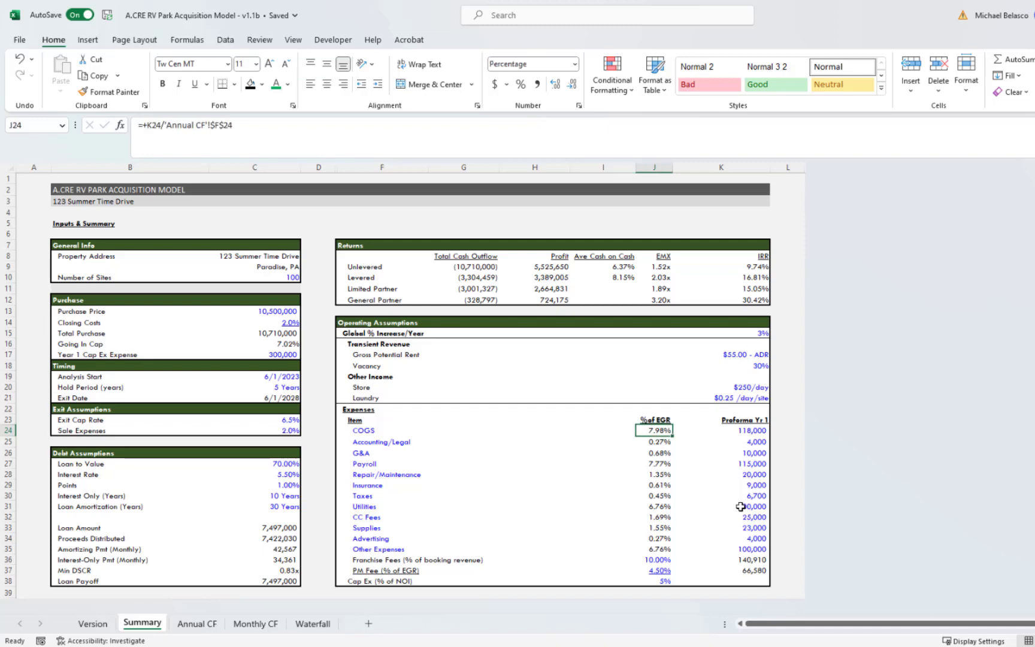
Step: Review the Accounting/Legal and G&A op ex inputs, then read the asset management fees changelog entry
{"action": "key", "text": "Down"}
{"action": "key", "text": "Down"}
{"action": "key", "text": "Down"}
{"action": "key", "text": "Down"}
{"action": "key", "text": "Up"}
{"action": "key", "text": "Up"}
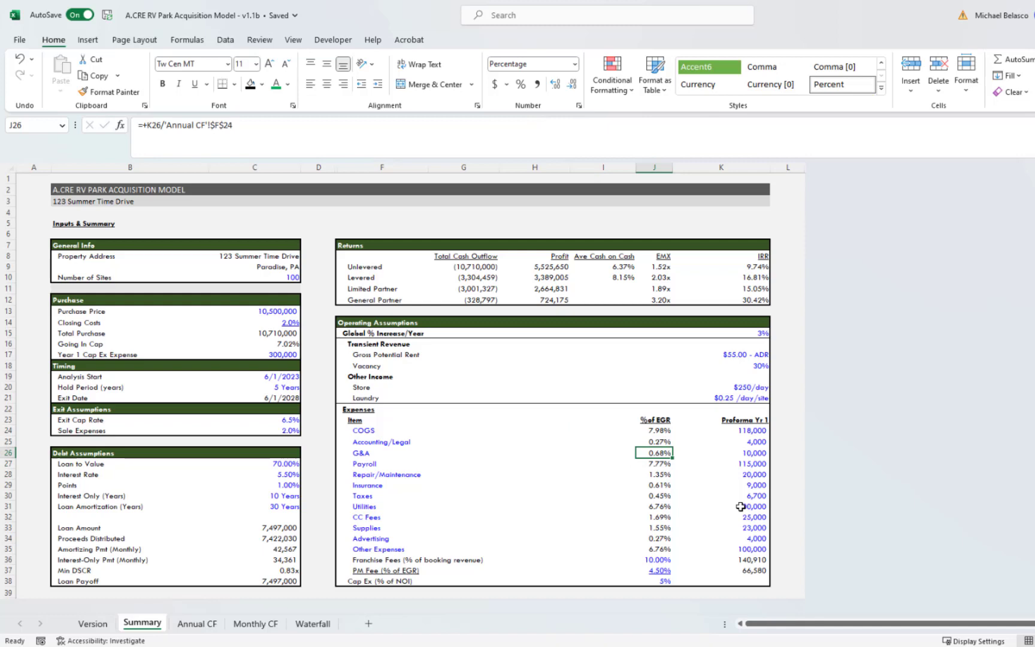
{"action": "key", "text": "Right"}
{"action": "key", "text": "Up"}
{"action": "key", "text": "Up"}
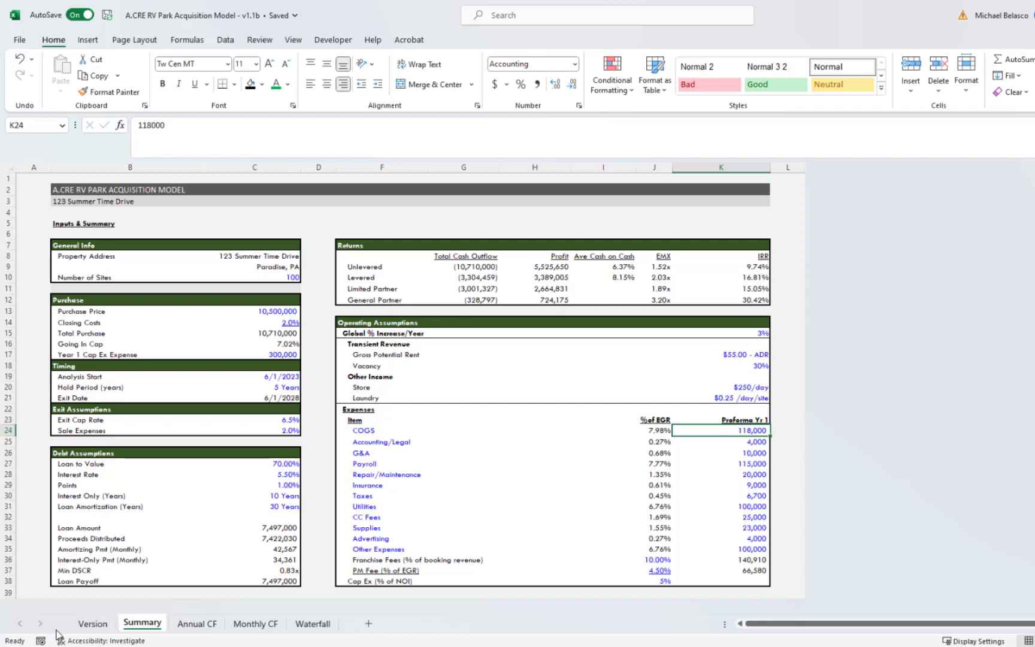
{"action": "left_click", "coordinate": [93, 623]}
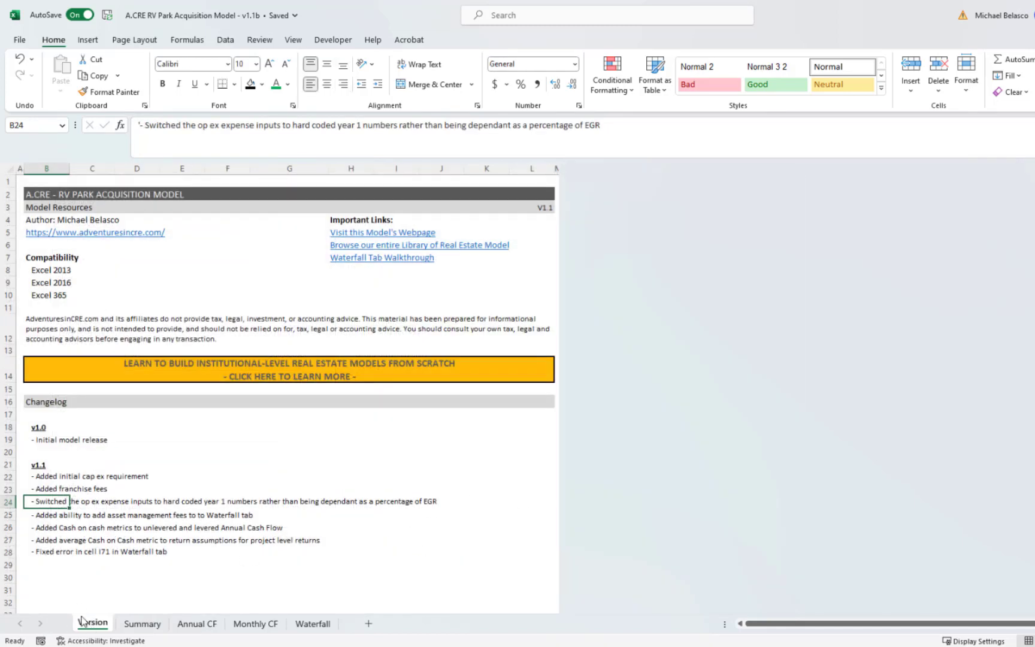
{"action": "left_click", "coordinate": [44, 518]}
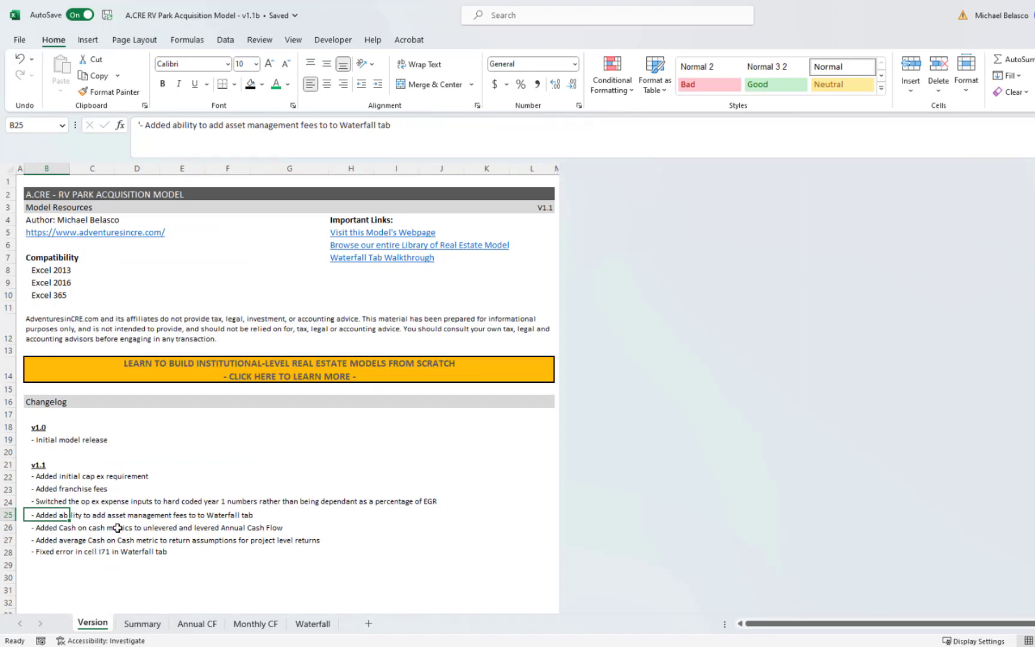
Step: Relabel Waterfall cell C48 as 'AM Fee (% of Purchase Price)'
{"action": "left_click", "coordinate": [312, 623]}
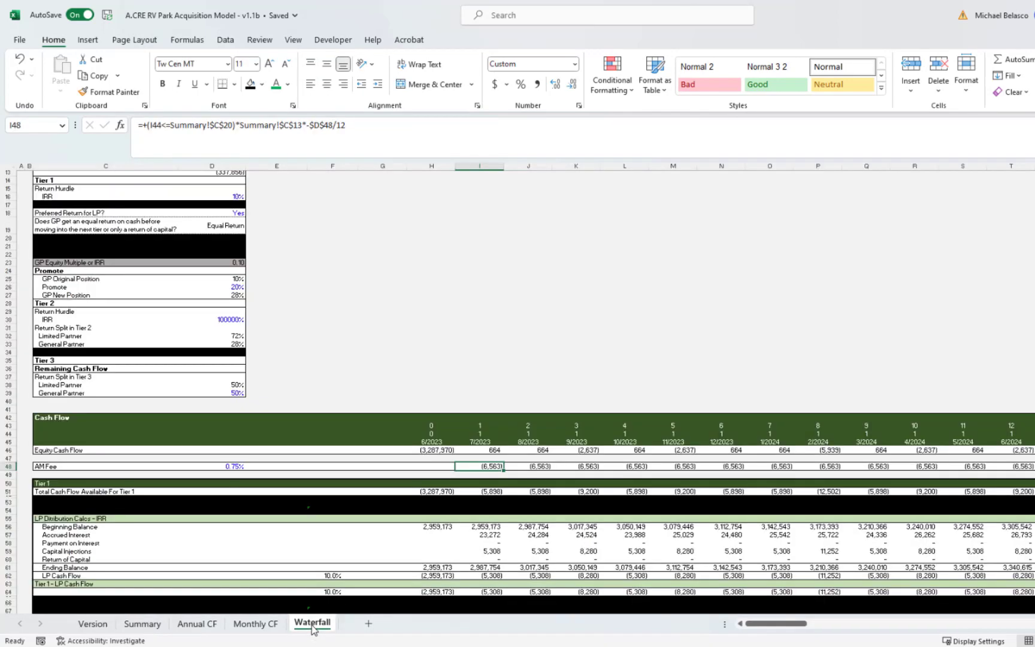
{"action": "left_click", "coordinate": [61, 466]}
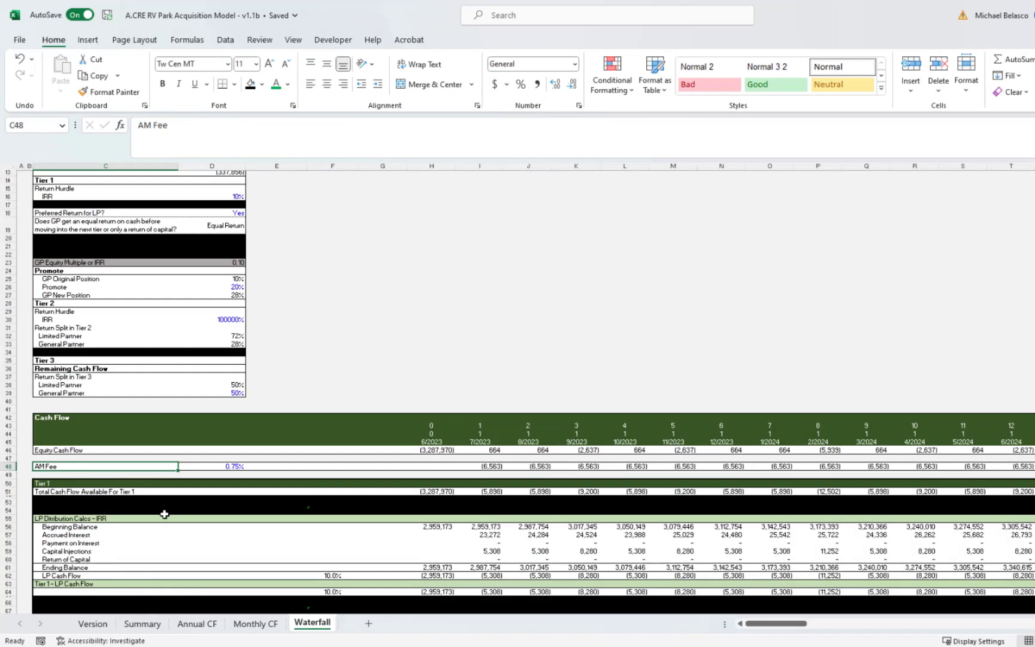
{"action": "left_click", "coordinate": [222, 466]}
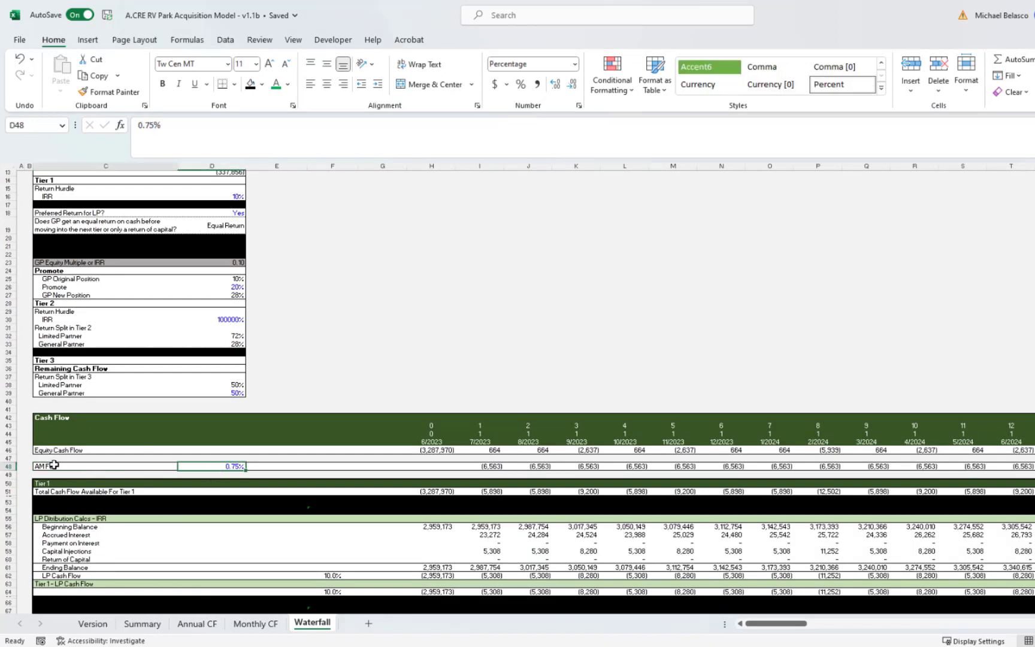
{"action": "key", "text": "Left"}
{"action": "left_click", "coordinate": [238, 127]}
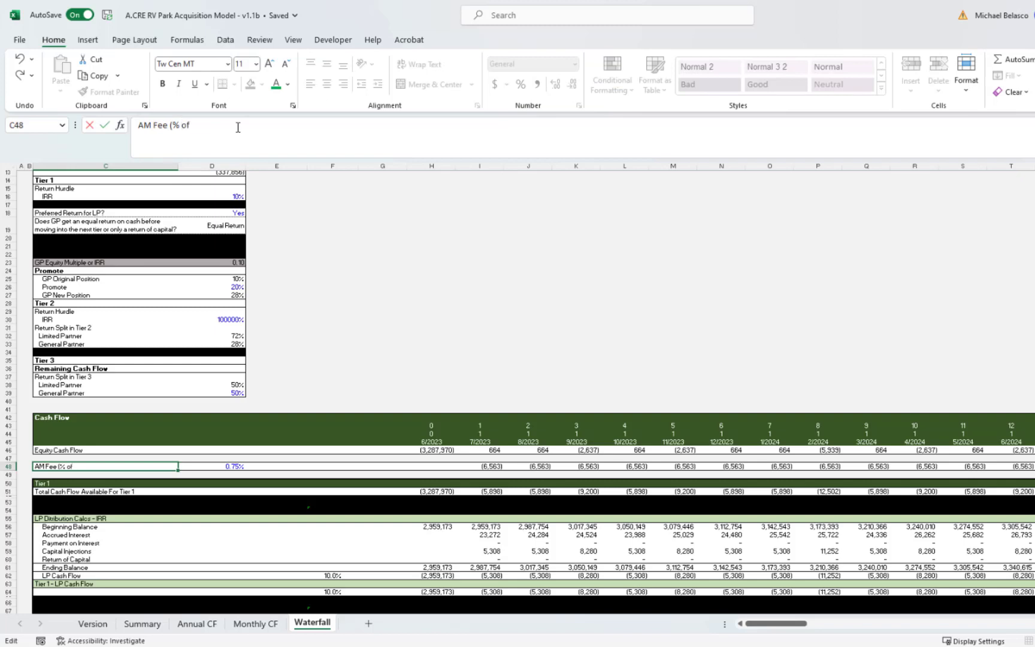
{"action": "type", "text": "(% of Purchase Price"}
{"action": "key", "text": "ctrl+Return"}
Step: Check the 0.75% fee rate, the monthly AM fee formula in I48, and the Summary Purchase Price
{"action": "key", "text": "Right"}
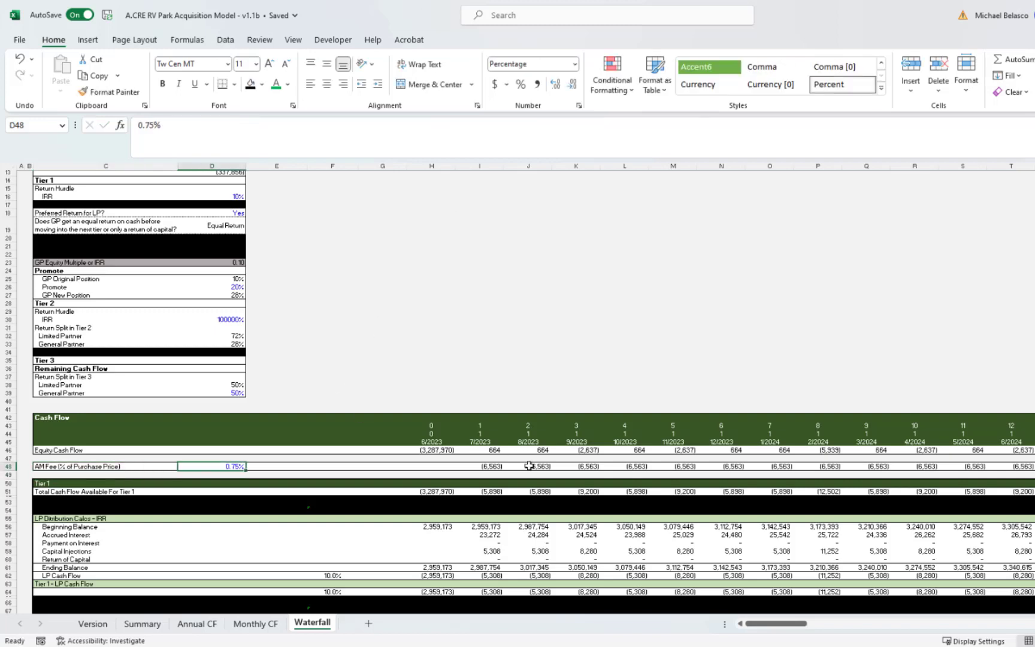
{"action": "double_click", "coordinate": [490, 469]}
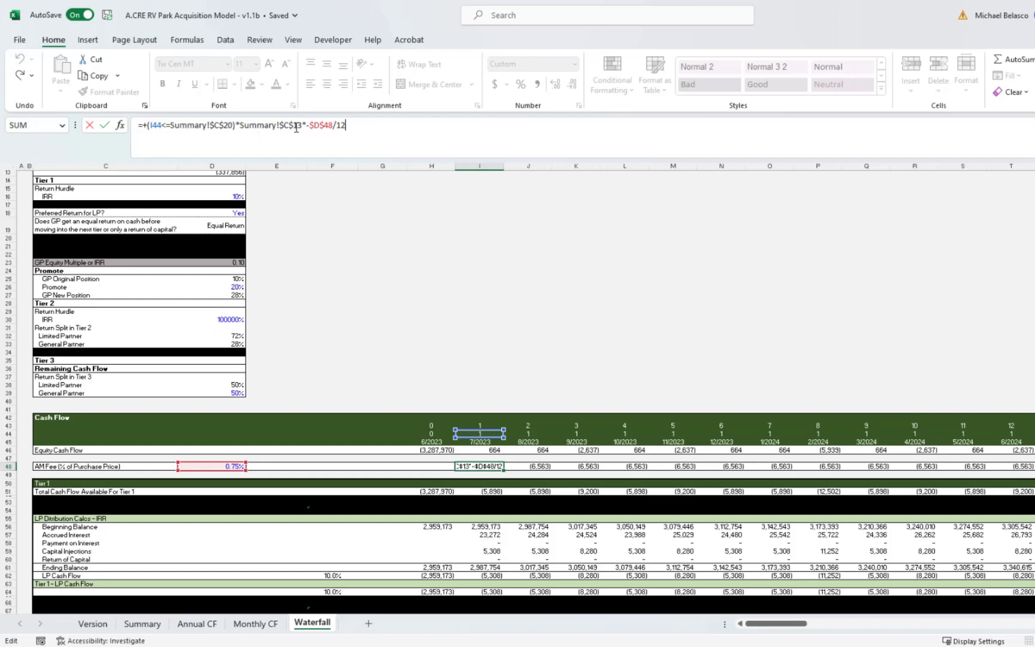
{"action": "key", "text": "Escape"}
{"action": "left_click", "coordinate": [142, 624]}
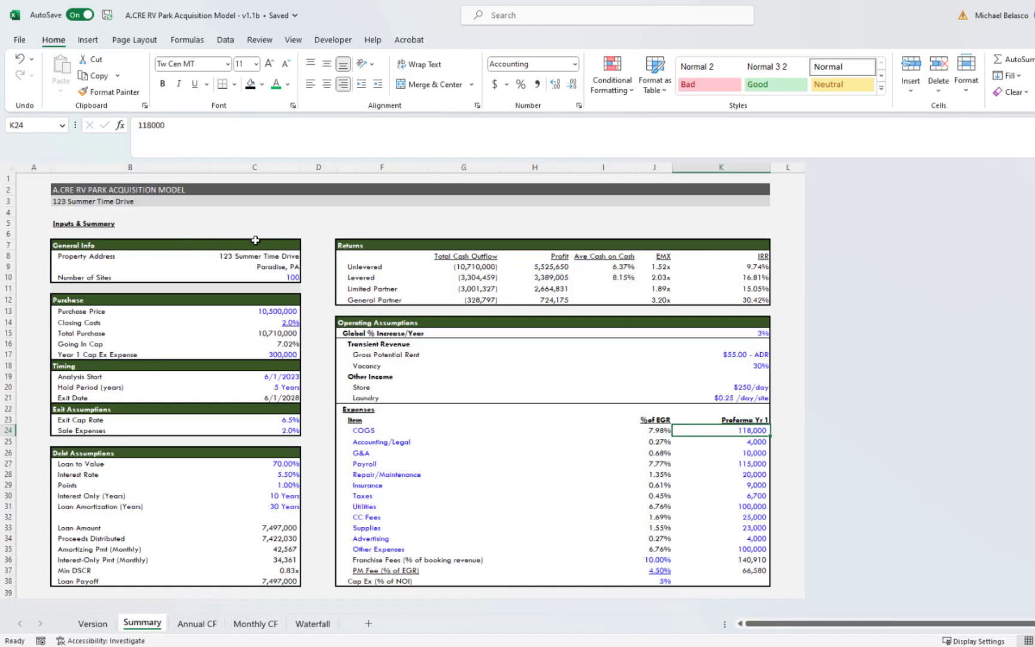
{"action": "left_click", "coordinate": [269, 313]}
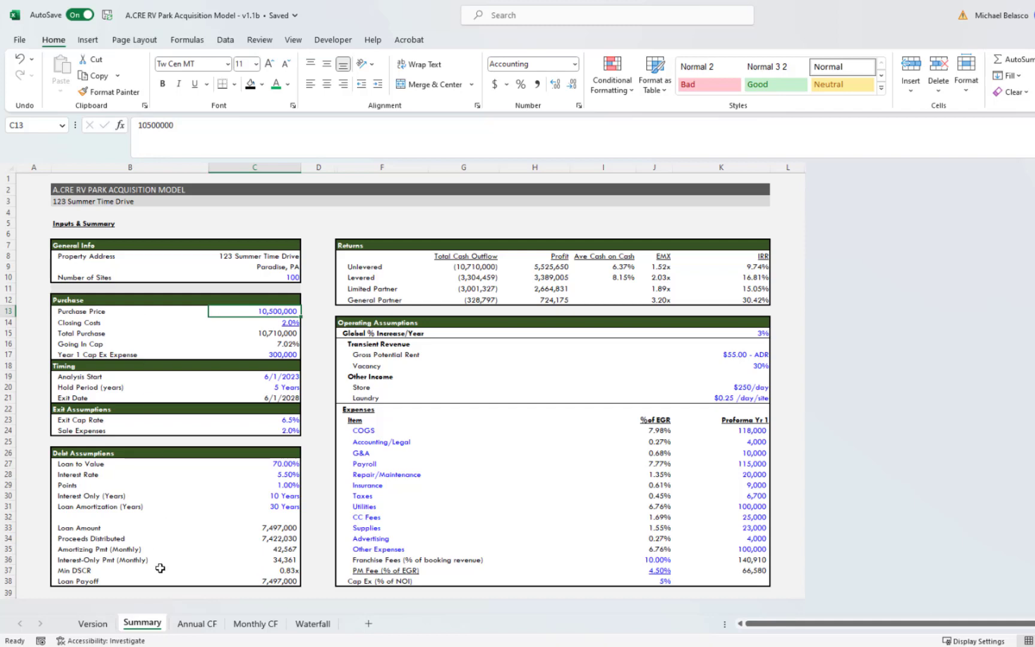
Step: Read the Cash on cash metrics changelog entry and scroll Annual CF to the cash flow sections
{"action": "left_click", "coordinate": [93, 623]}
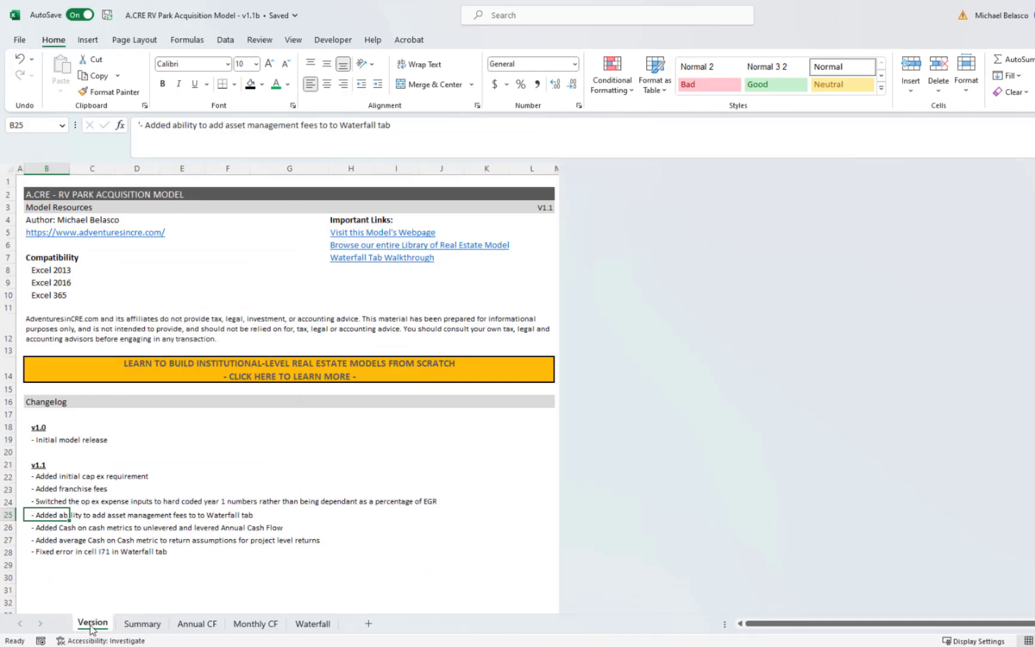
{"action": "left_click", "coordinate": [48, 527]}
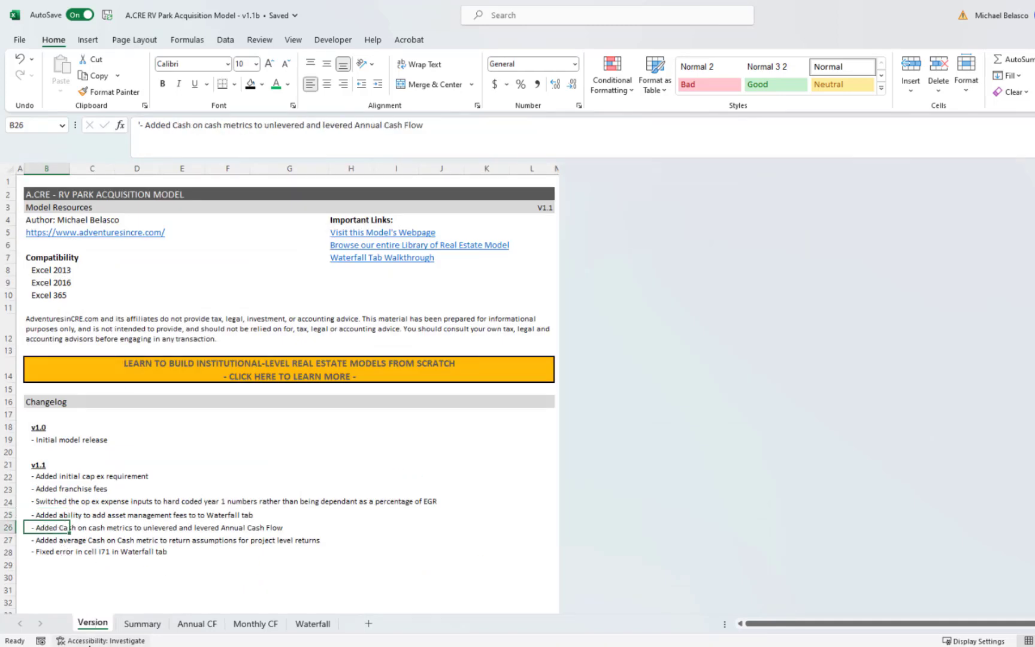
{"action": "left_click", "coordinate": [196, 623]}
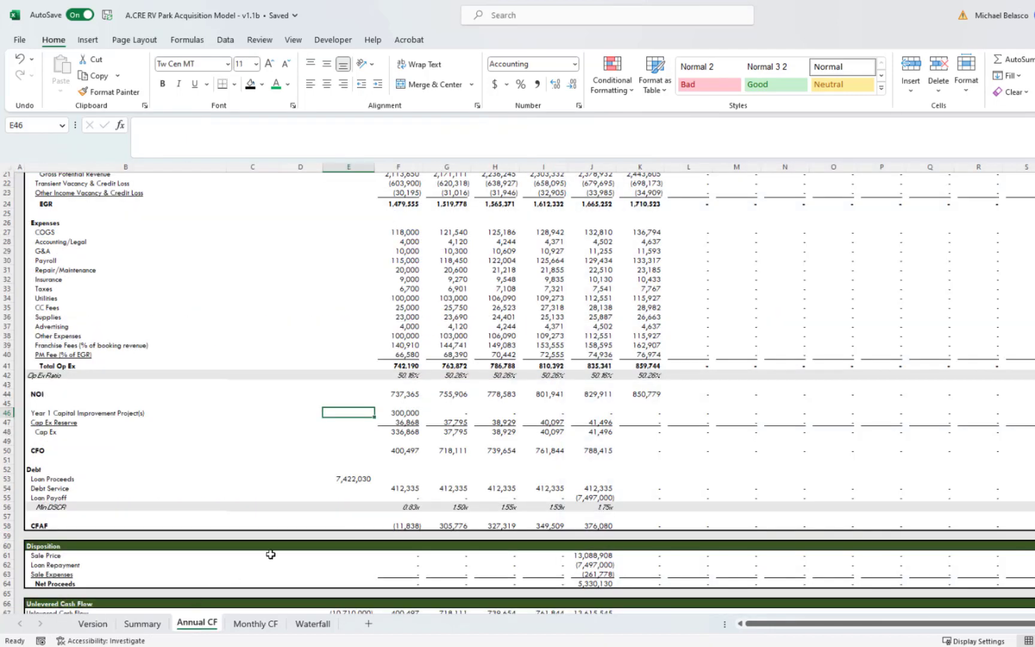
{"action": "scroll", "coordinate": [398, 515], "scroll_direction": "down", "scroll_amount": 2}
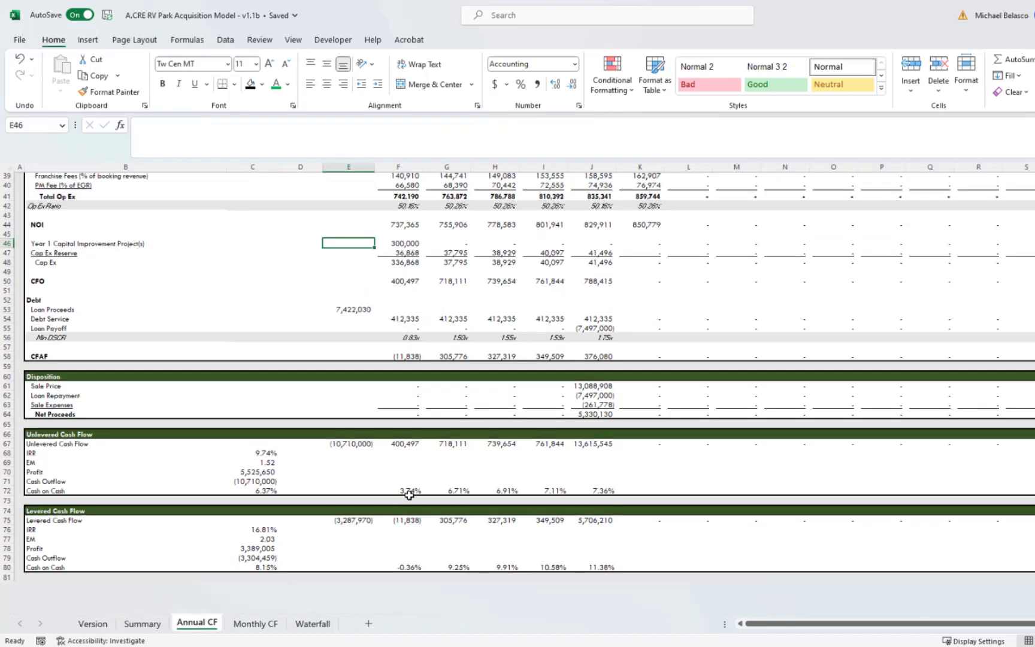
Step: Inspect the unlevered (F72) and levered (F80) Cash on Cash formulas and the C72 average
{"action": "left_click", "coordinate": [410, 492]}
{"action": "left_click", "coordinate": [603, 490]}
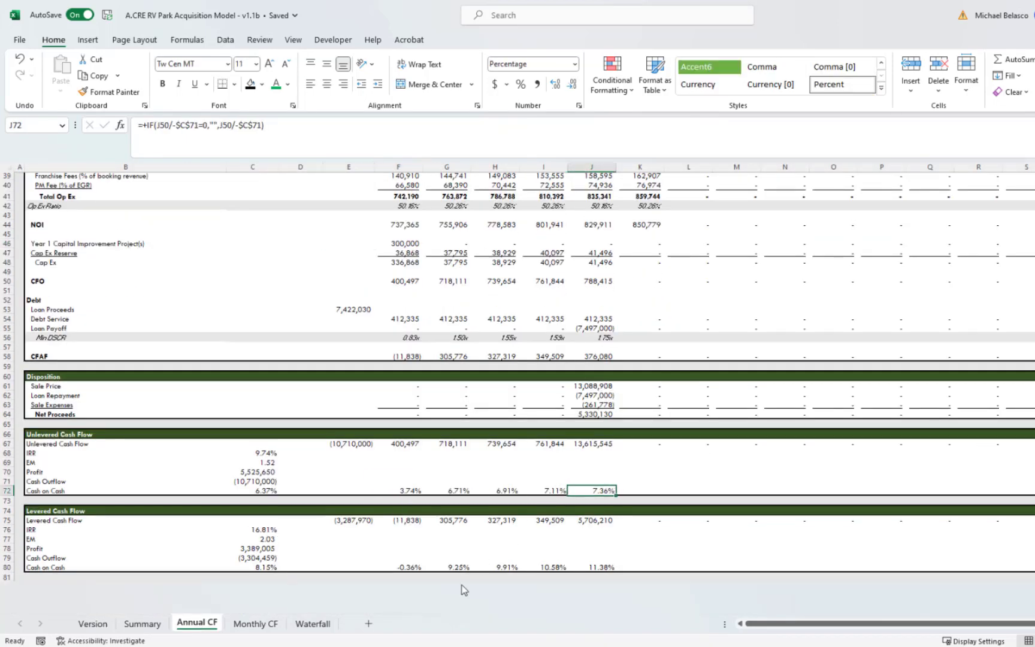
{"action": "left_click", "coordinate": [414, 567]}
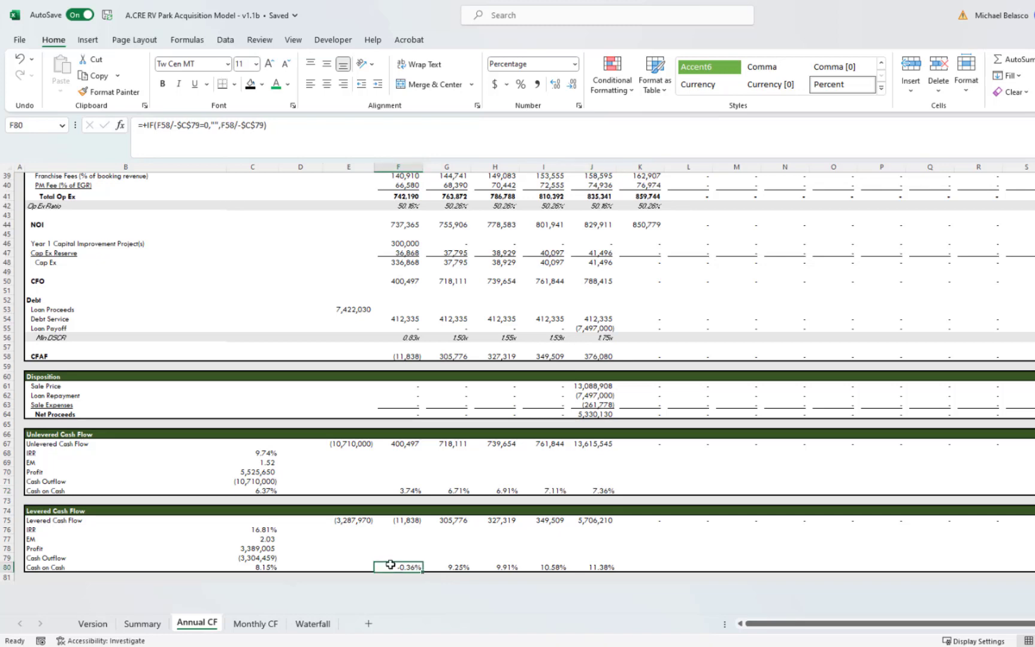
{"action": "left_click", "coordinate": [48, 488]}
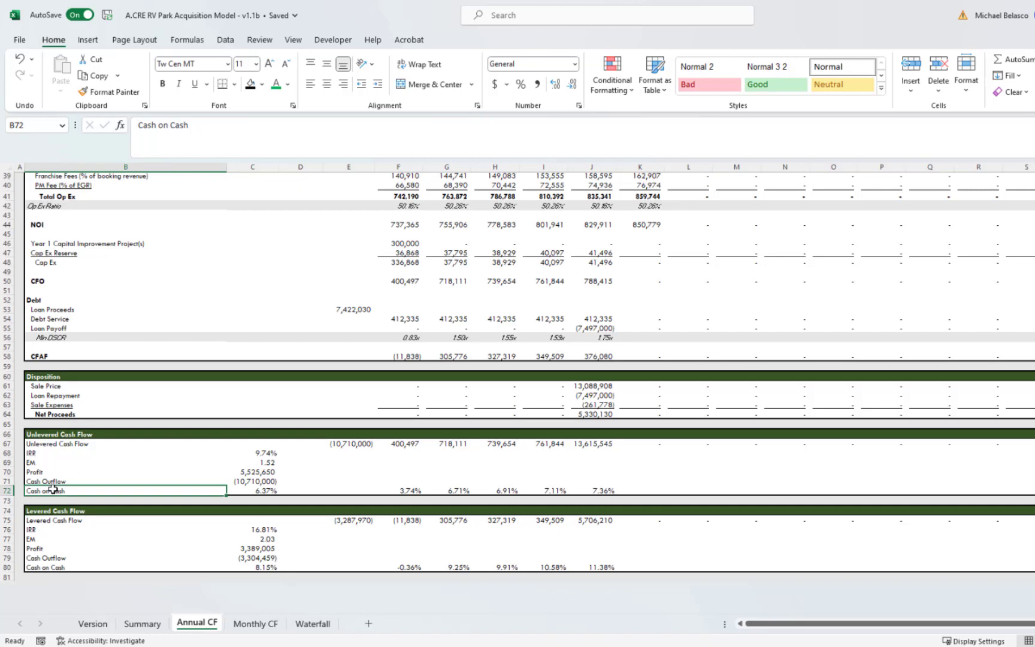
{"action": "key", "text": "Right"}
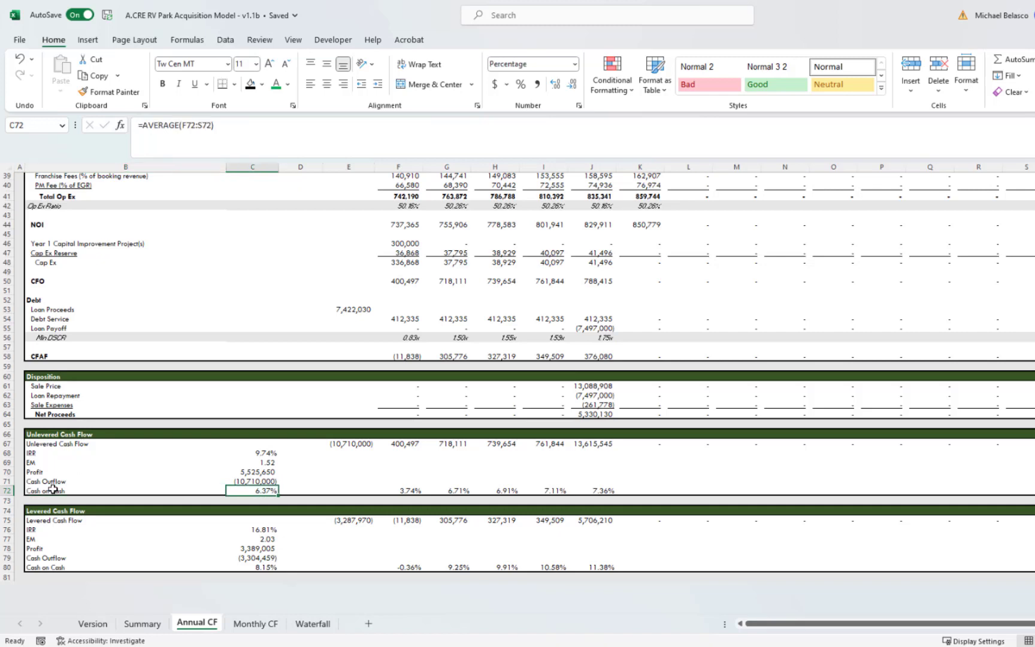
{"action": "key", "text": "Left"}
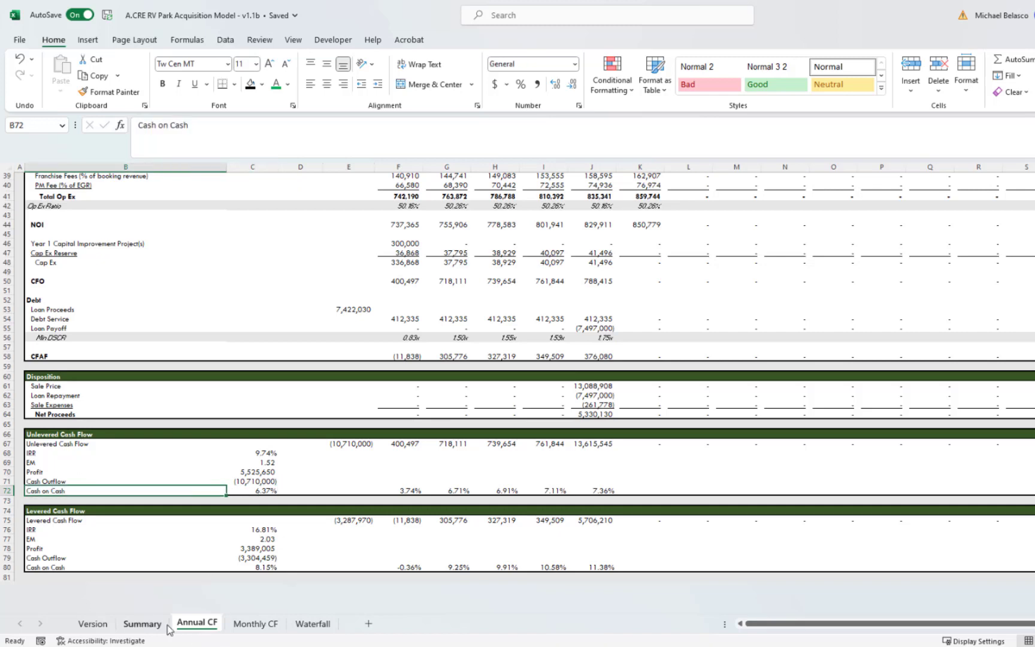
Step: Check the Summary's Ave Cash on Cash returns for unlevered and levered cash flows
{"action": "left_click", "coordinate": [142, 624]}
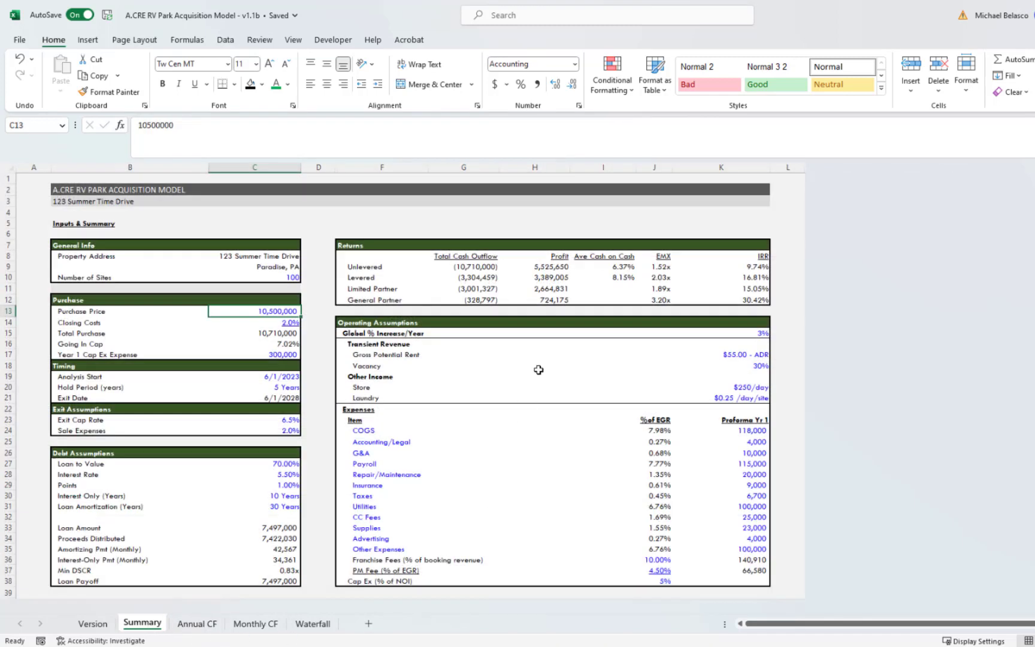
{"action": "left_click", "coordinate": [601, 256]}
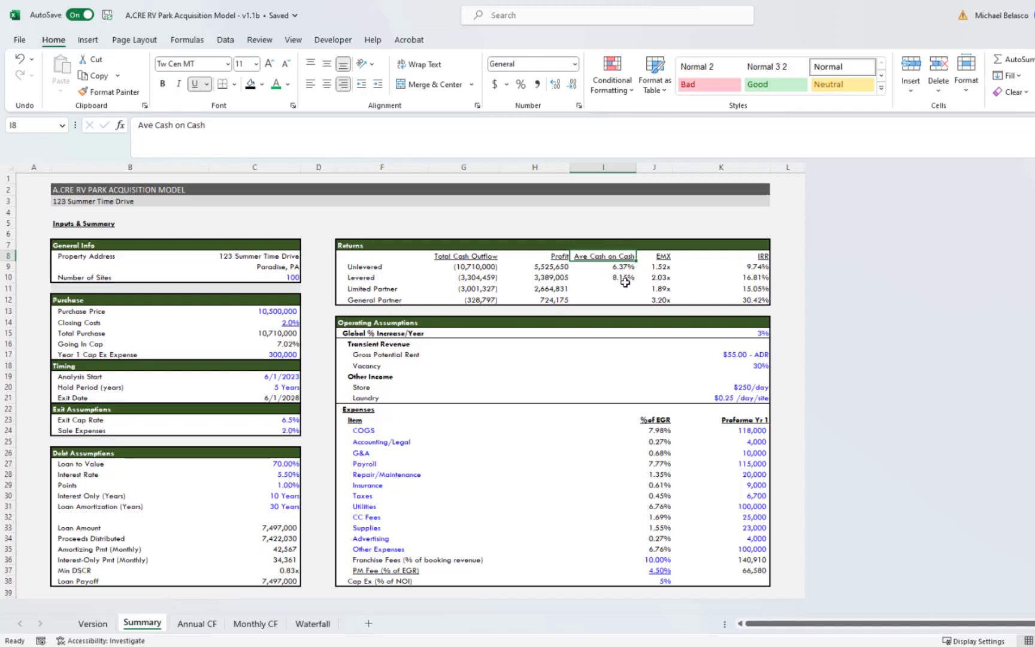
{"action": "left_click", "coordinate": [619, 269]}
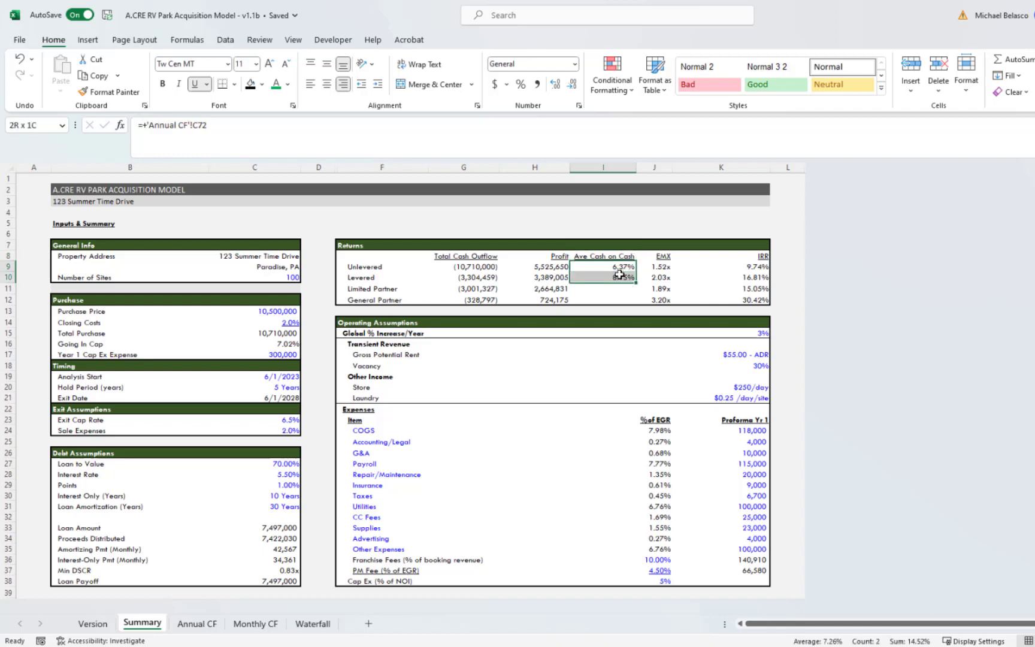
{"action": "left_click", "coordinate": [609, 258]}
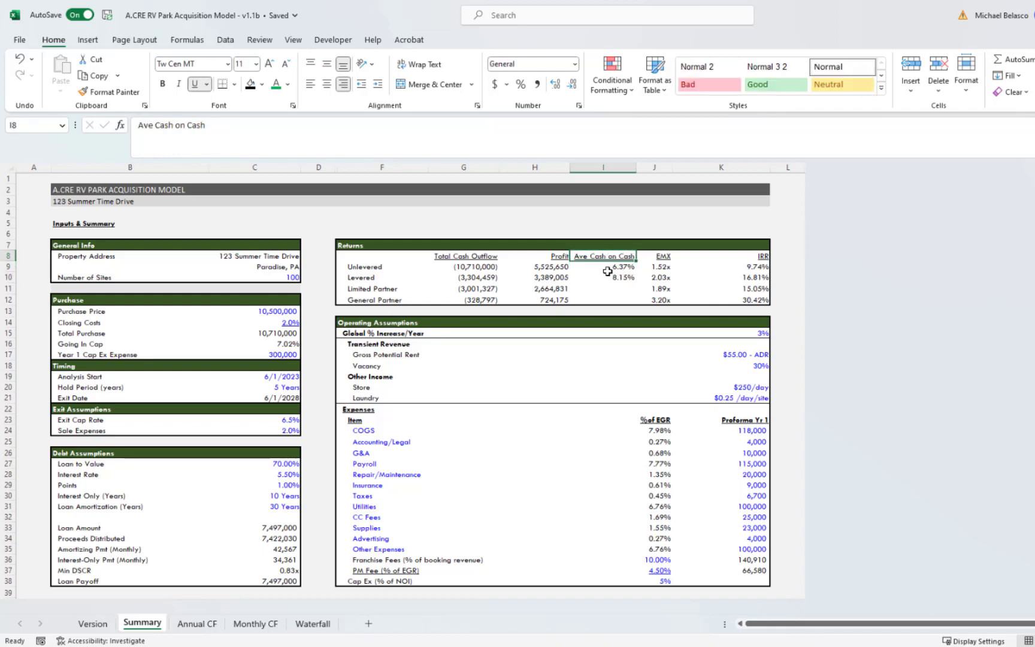
Step: Read the average Cash on Cash and cell I71 Waterfall fix changelog entries
{"action": "left_click", "coordinate": [96, 624]}
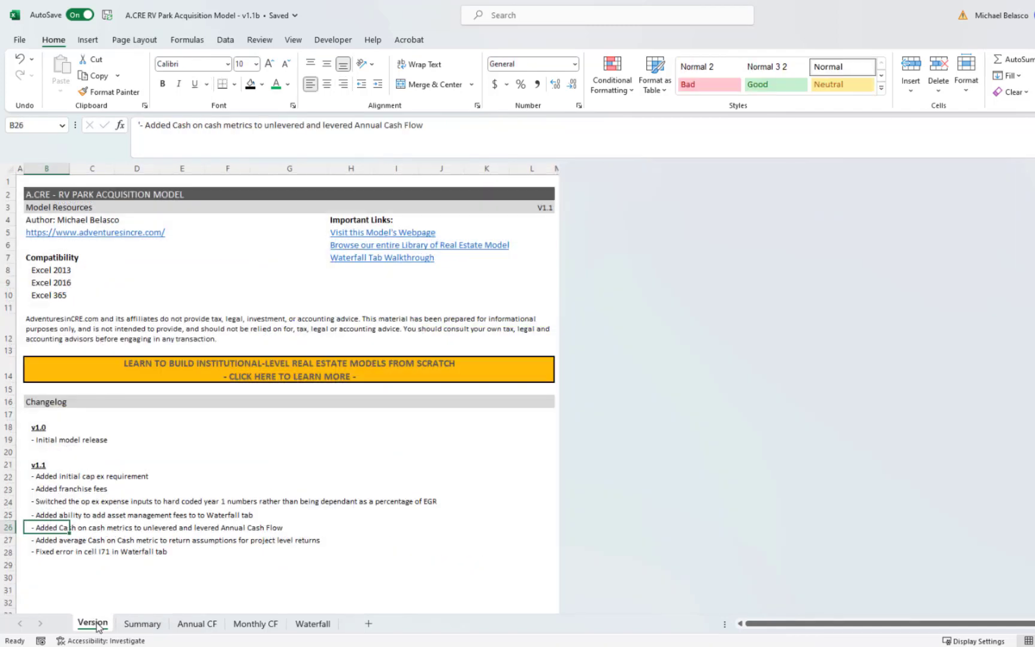
{"action": "left_click", "coordinate": [37, 541]}
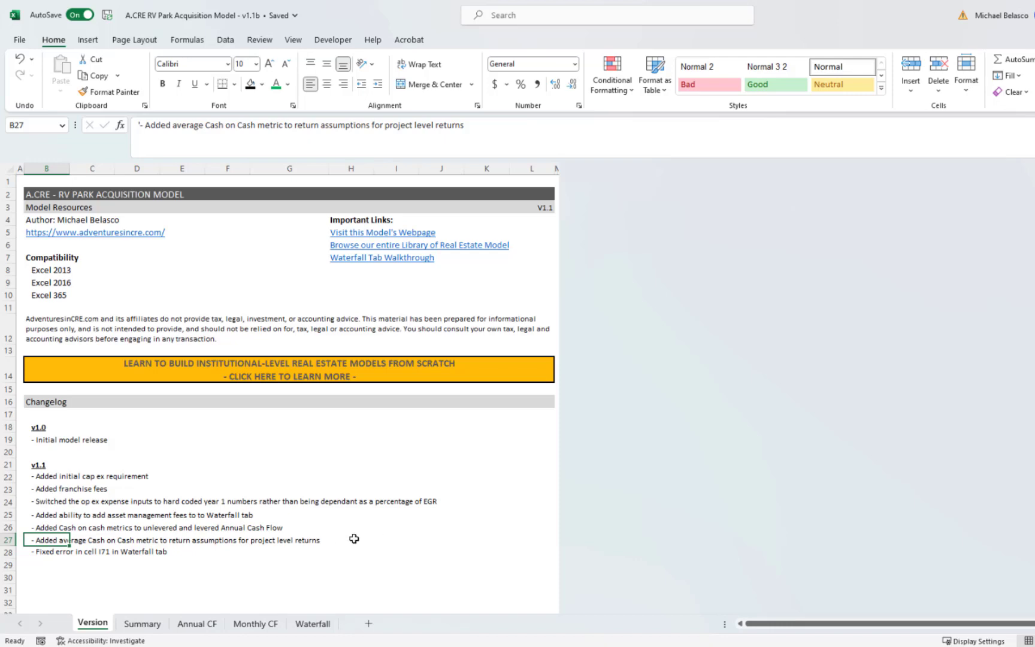
{"action": "left_click", "coordinate": [44, 552]}
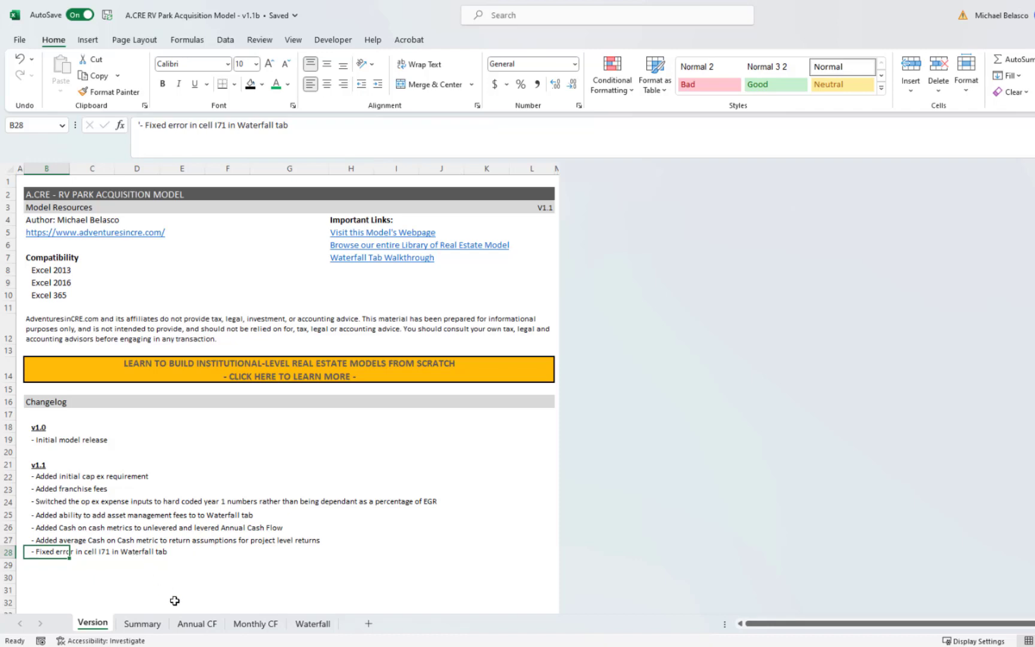
Step: Return to the Summary sheet showing Ave Cash on Cash of 6.37% unlevered and 8.15% levered
{"action": "left_click", "coordinate": [143, 623]}
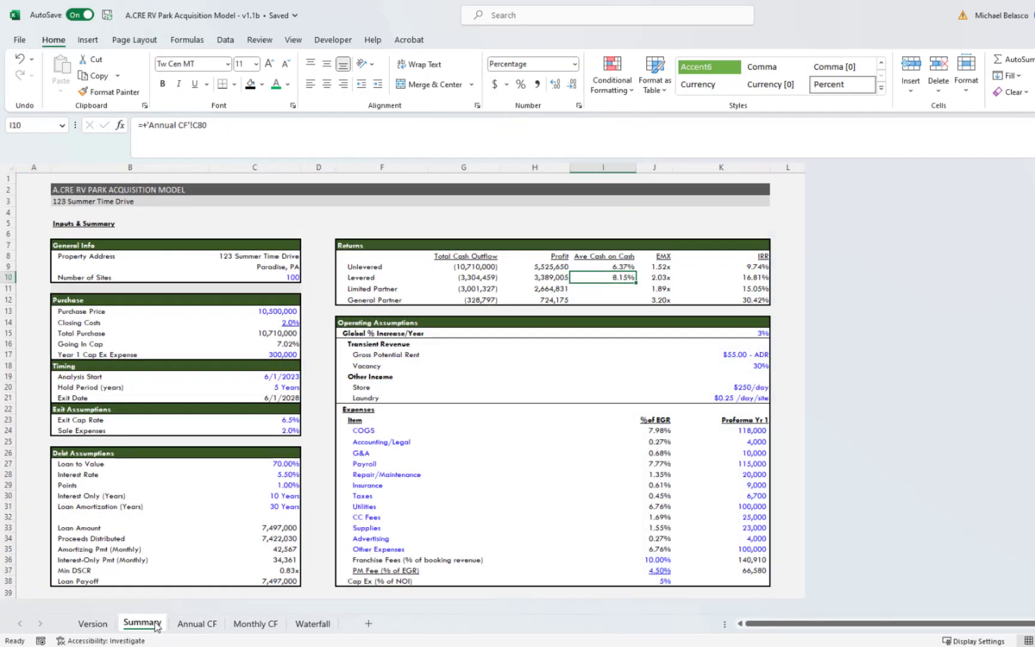